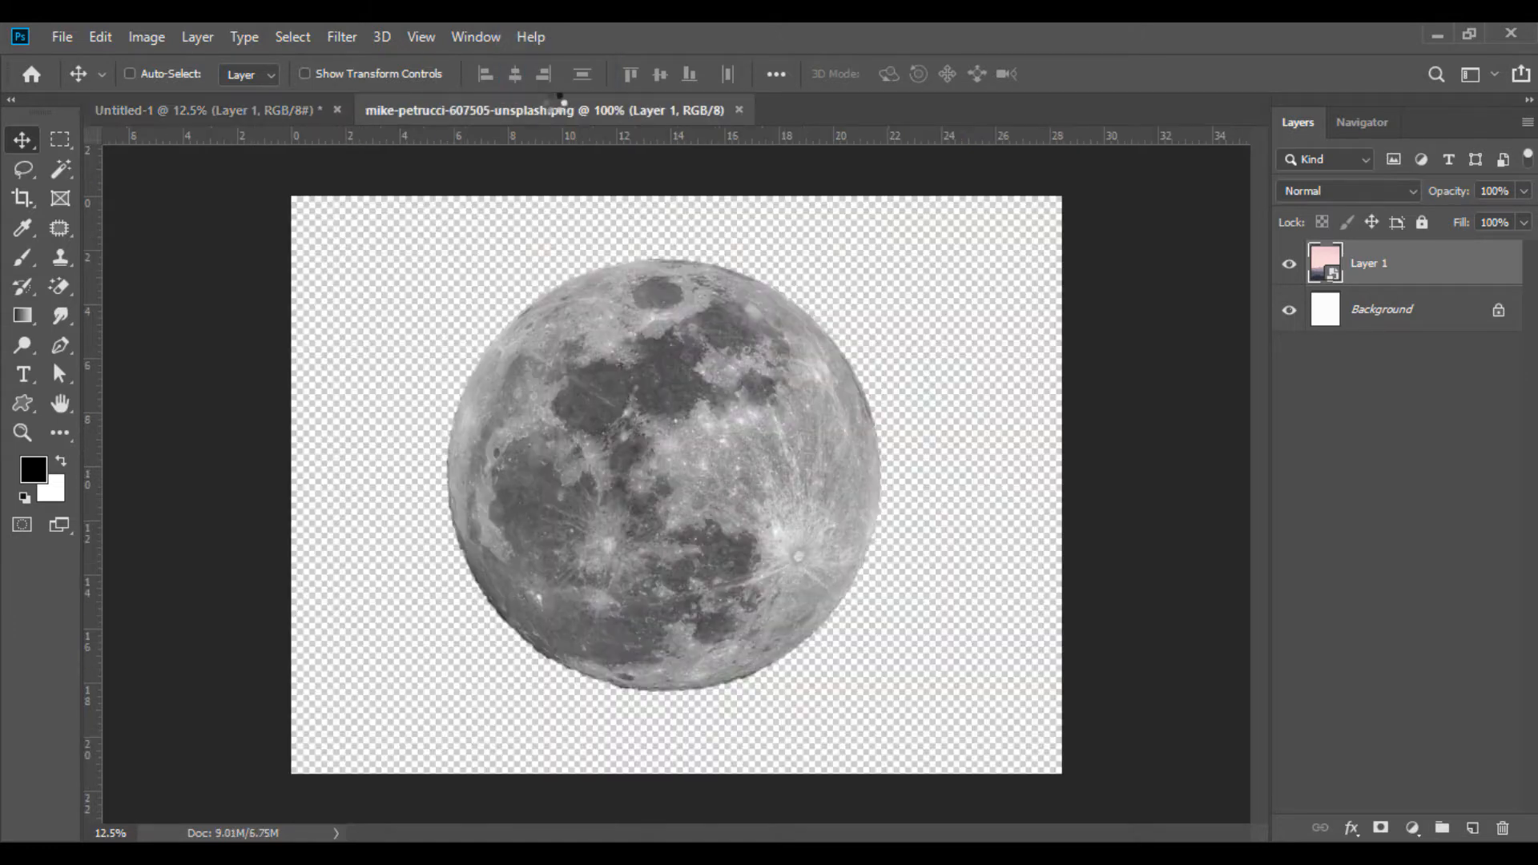
Convert the moon layer to a smart object and place it in the upper sky of the Untitled-1 composition
{"action": "right_click", "coordinate": [1375, 258]}
{"action": "left_click", "coordinate": [1237, 330]}
{"action": "left_click_drag", "start_coordinate": [751, 413], "coordinate": [676, 350]}
Set the moon layer's blending mode to Screen and apply a Gaussian Blur with a radius of 5 pixels
{"action": "left_click", "coordinate": [1312, 199]}
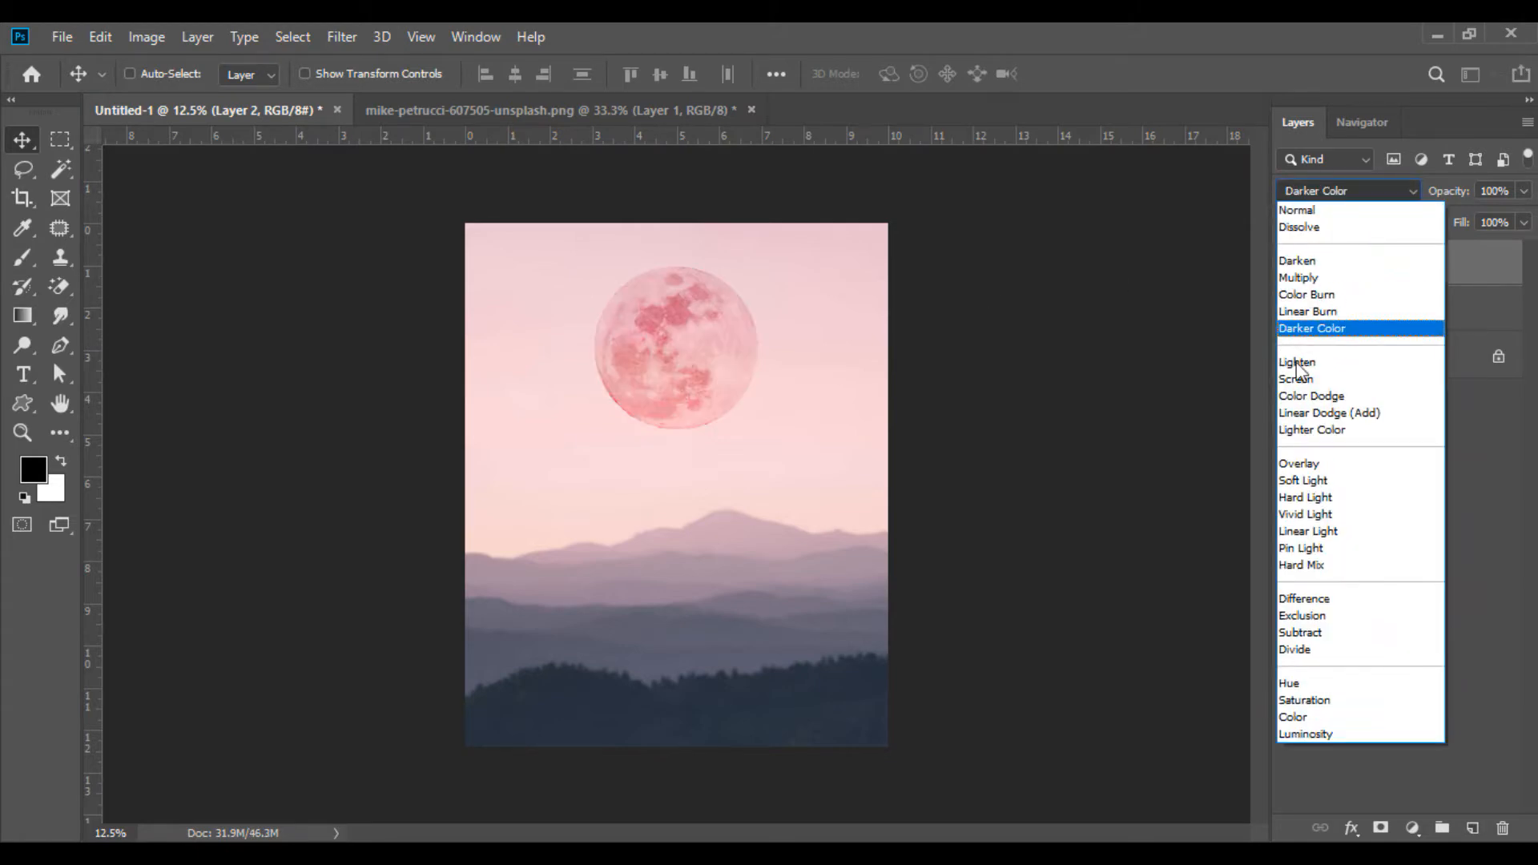
{"action": "left_click", "coordinate": [1298, 379]}
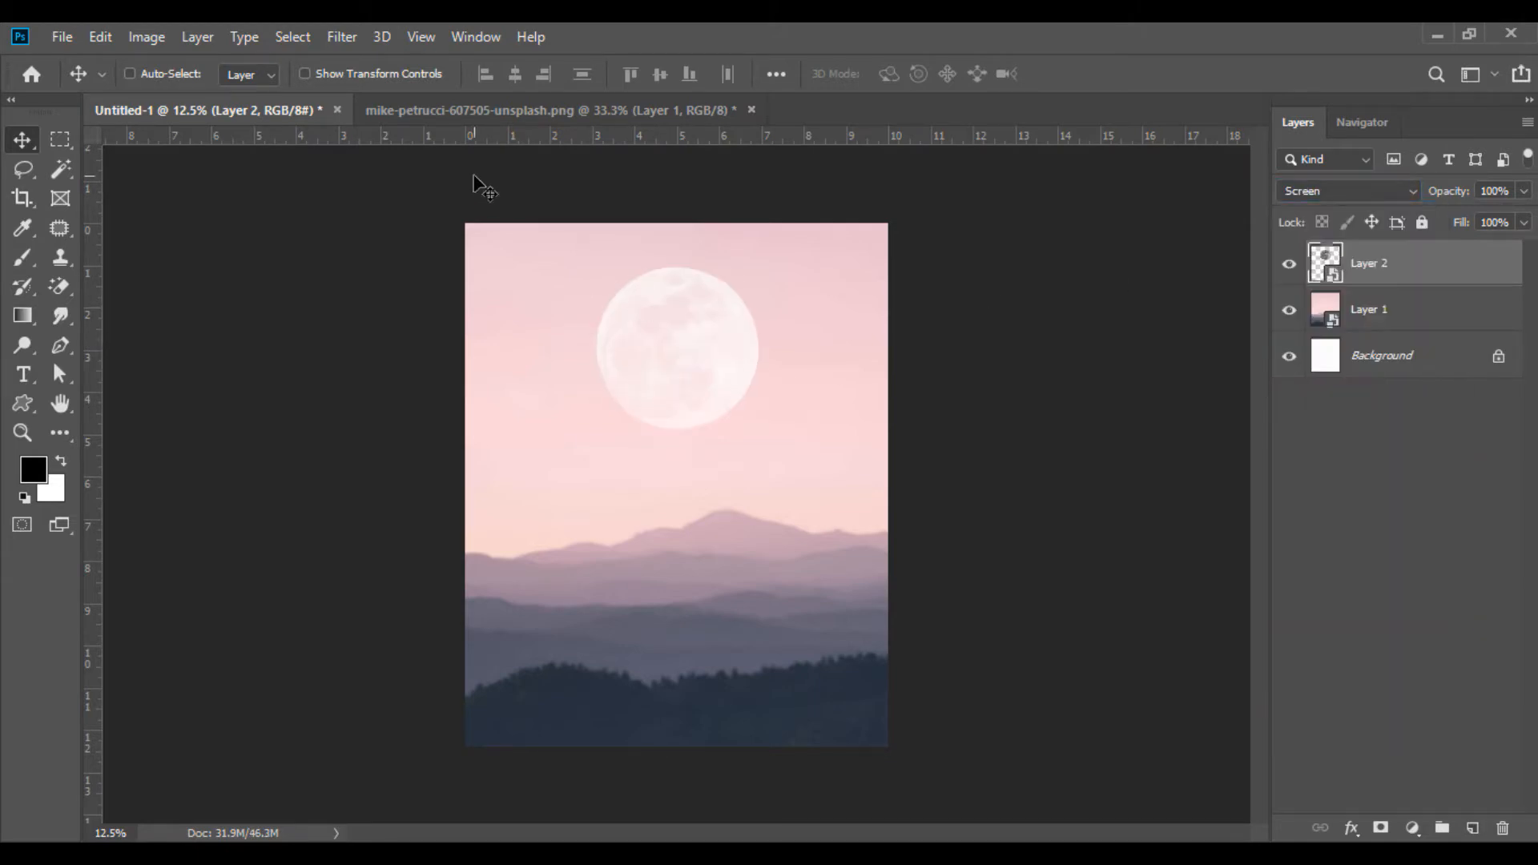
{"action": "left_click", "coordinate": [342, 37]}
{"action": "mouse_move", "coordinate": [385, 290]}
{"action": "left_click", "coordinate": [633, 381]}
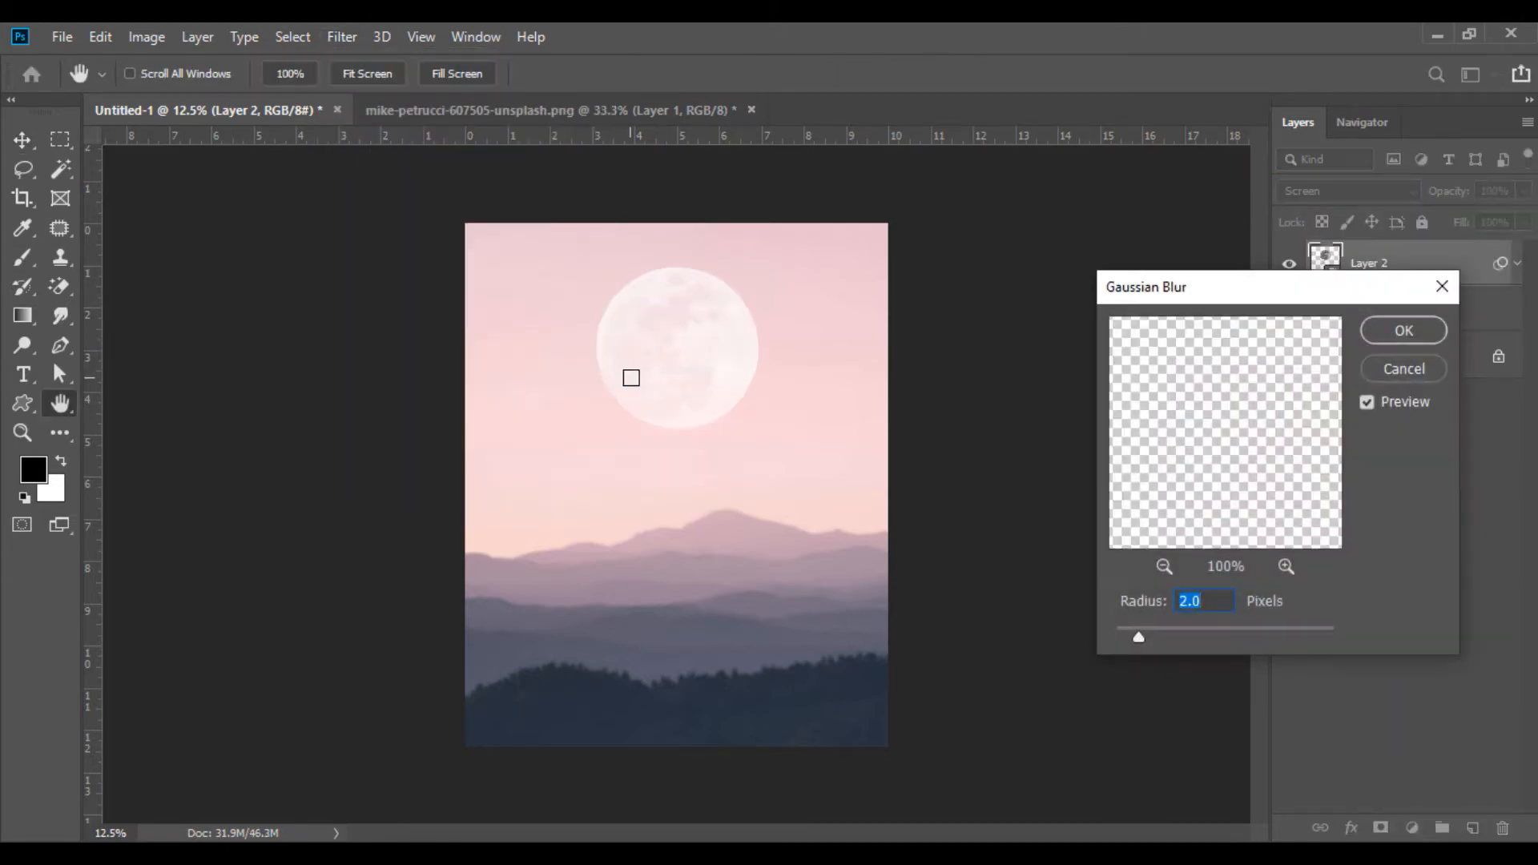
{"action": "type", "text": "5"}
{"action": "left_click", "coordinate": [1404, 330]}
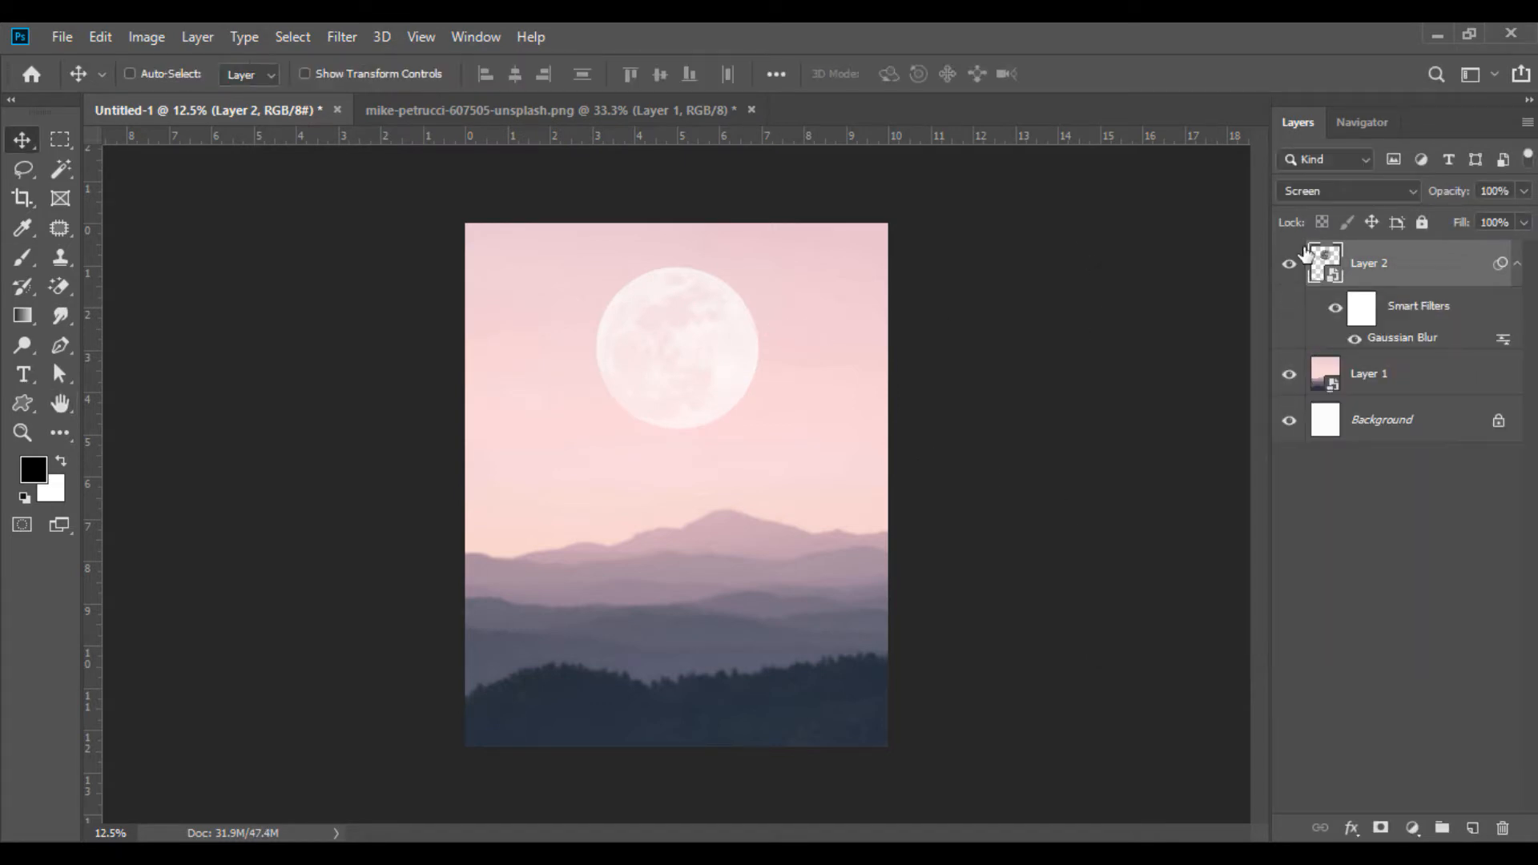
Close the moon source image without saving and collapse the moon layer's smart filter list
{"action": "left_click", "coordinate": [751, 110]}
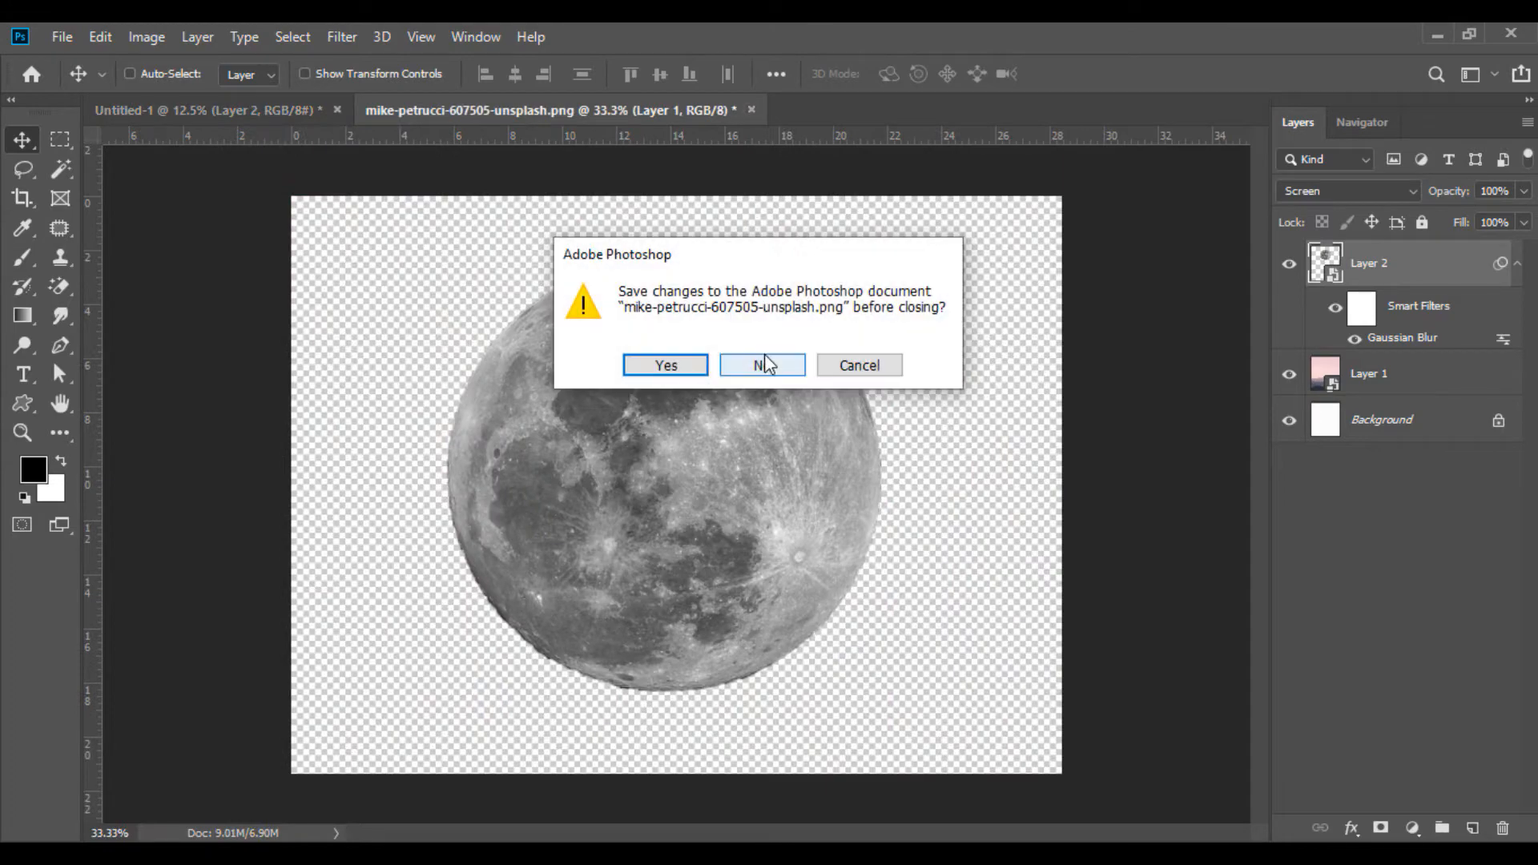
{"action": "left_click", "coordinate": [760, 362]}
{"action": "left_click", "coordinate": [1519, 264]}
{"action": "key", "text": "alt+Tab"}
{"action": "left_click_drag", "start_coordinate": [267, 195], "coordinate": [572, 116]}
{"action": "right_click", "coordinate": [1358, 253]}
{"action": "left_click", "coordinate": [1175, 328]}
{"action": "left_click_drag", "start_coordinate": [924, 544], "coordinate": [710, 700]}
Free-transform the rocks to span the full width along the canvas's lower edge, and close their source image without saving
{"action": "left_click", "coordinate": [100, 37]}
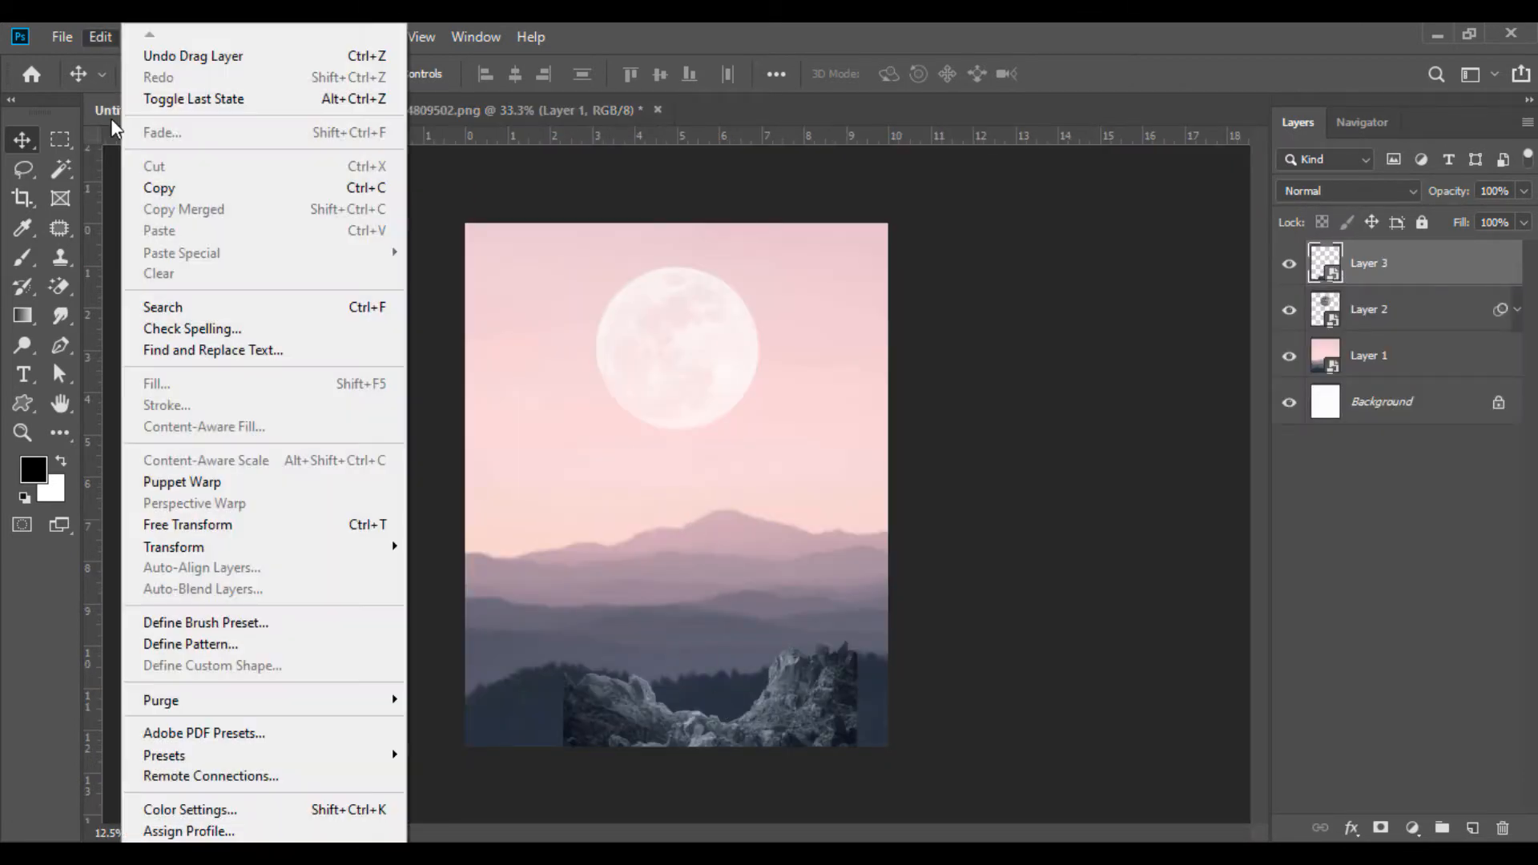
{"action": "left_click", "coordinate": [238, 521]}
{"action": "left_click_drag", "start_coordinate": [503, 77], "coordinate": [511, 78]}
{"action": "left_click_drag", "start_coordinate": [603, 674], "coordinate": [569, 642]}
{"action": "left_click_drag", "start_coordinate": [507, 83], "coordinate": [509, 83]}
{"action": "left_click_drag", "start_coordinate": [677, 555], "coordinate": [677, 613]}
{"action": "mouse_move", "coordinate": [890, 679]}
{"action": "left_mouse_down"}
{"action": "mouse_move", "coordinate": [828, 680]}
{"action": "mouse_move", "coordinate": [895, 707]}
{"action": "left_mouse_up"}
{"action": "left_click_drag", "start_coordinate": [525, 682], "coordinate": [461, 679]}
{"action": "key", "text": "Return"}
{"action": "left_click", "coordinate": [658, 111]}
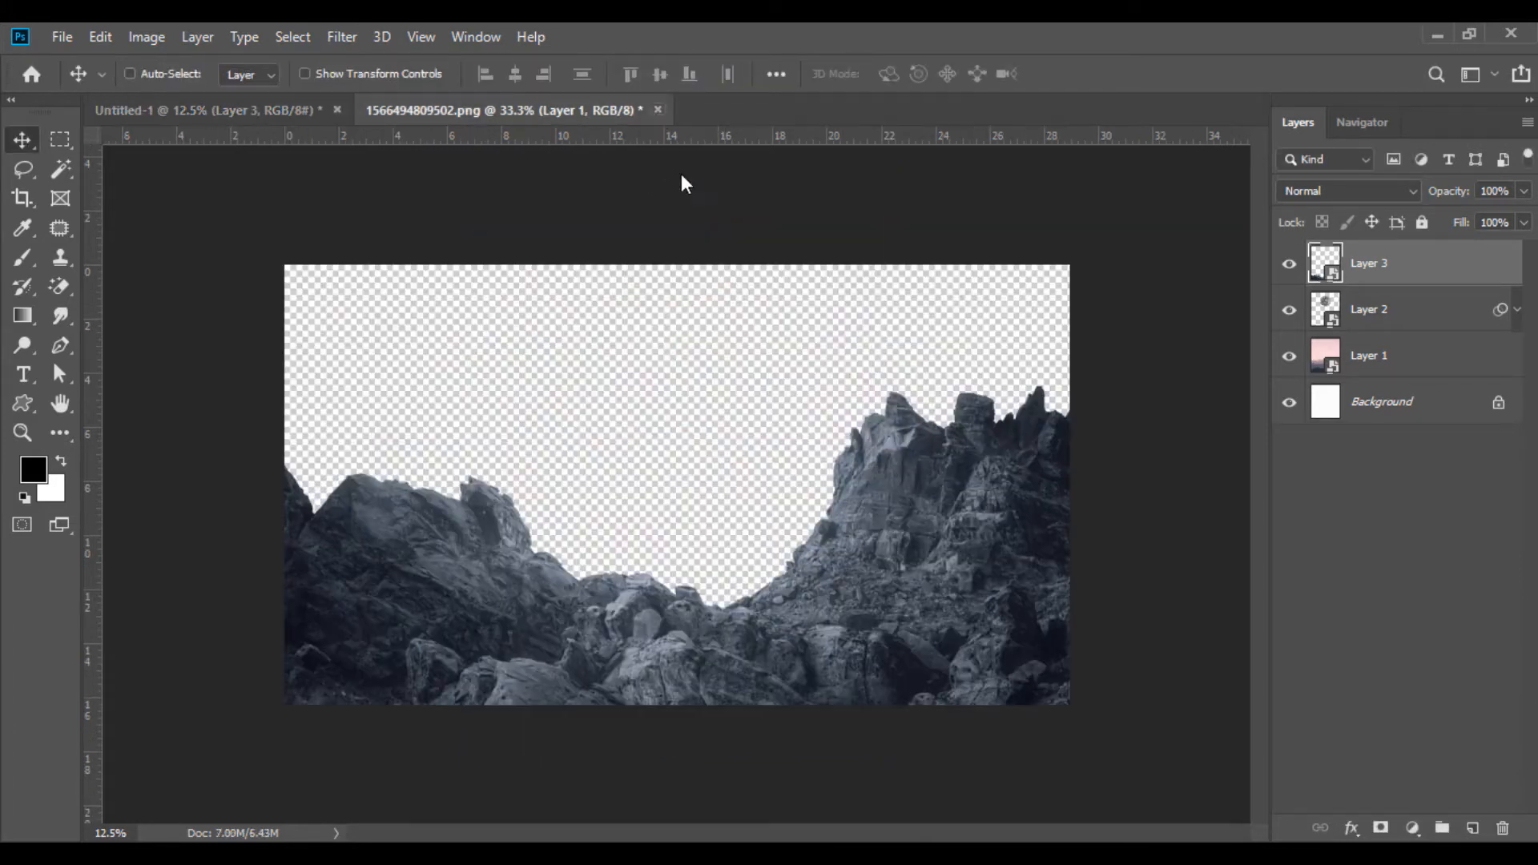
{"action": "left_click", "coordinate": [780, 357]}
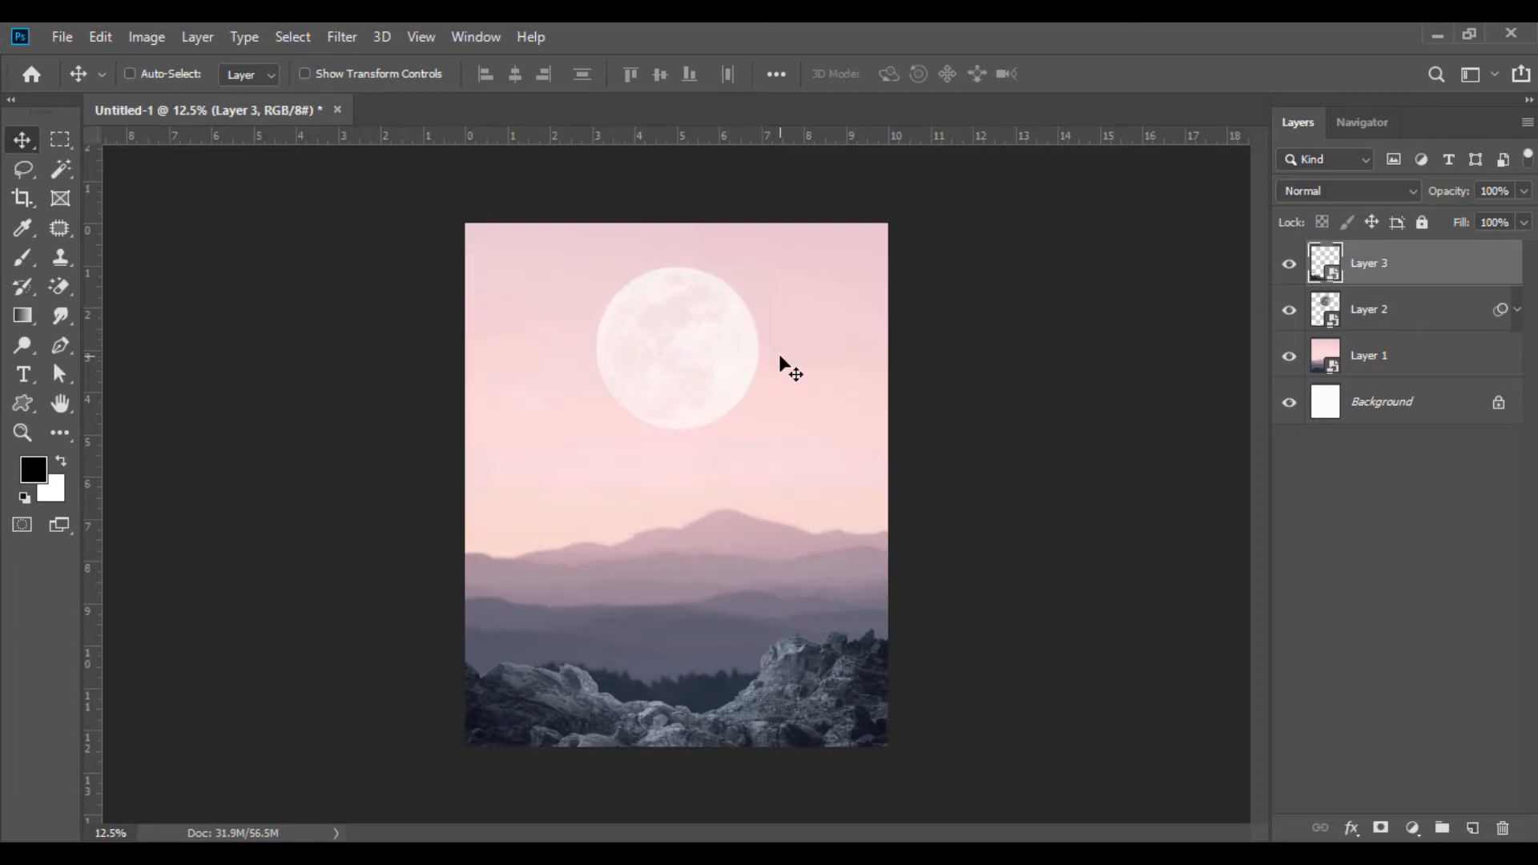
Apply Brightness/Contrast to the rocks layer, raising the contrast and slightly lowering the brightness
{"action": "left_click", "coordinate": [159, 40]}
{"action": "mouse_move", "coordinate": [201, 98]}
{"action": "left_click", "coordinate": [401, 96]}
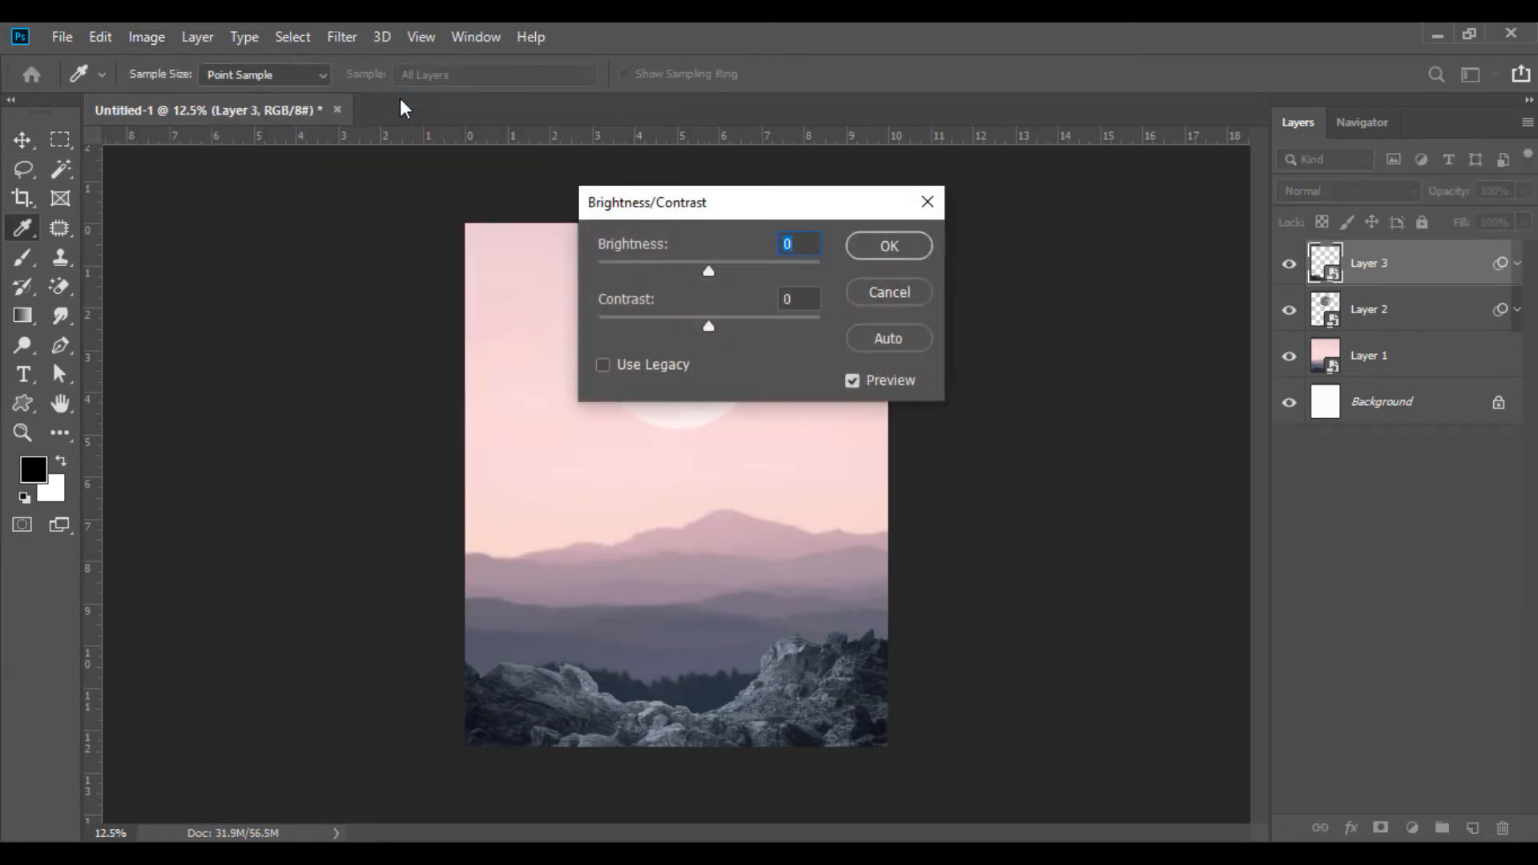
{"action": "left_click_drag", "start_coordinate": [705, 321], "coordinate": [751, 325]}
{"action": "left_click_drag", "start_coordinate": [708, 270], "coordinate": [698, 268]}
{"action": "left_click", "coordinate": [869, 251]}
{"action": "key", "text": "v"}
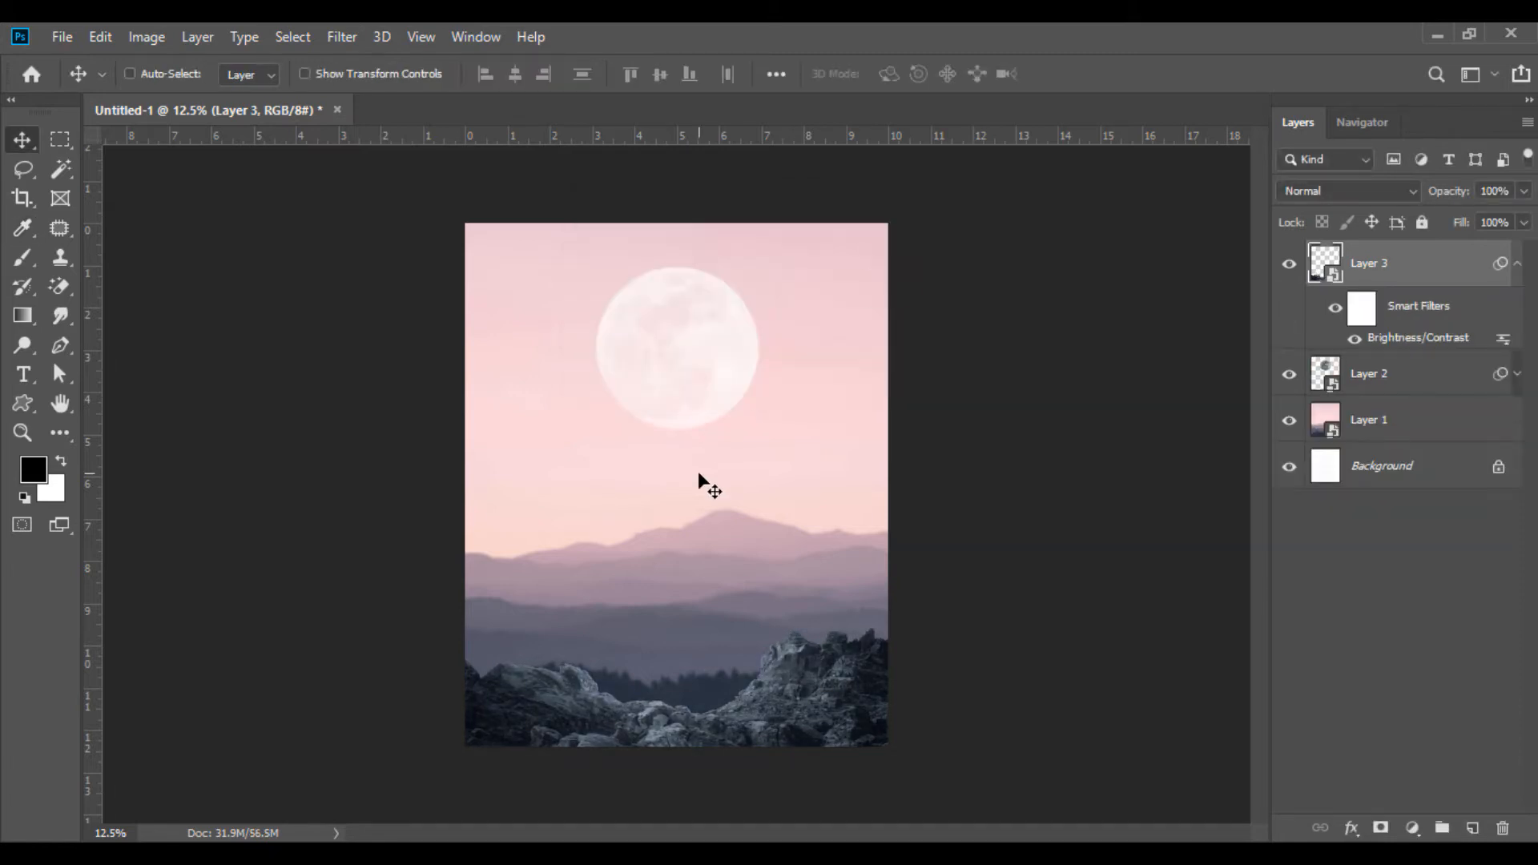
Apply Color Balance to the rocks layer's midtones, shifting them toward red and magenta
{"action": "left_click", "coordinate": [149, 38]}
{"action": "mouse_move", "coordinate": [172, 97]}
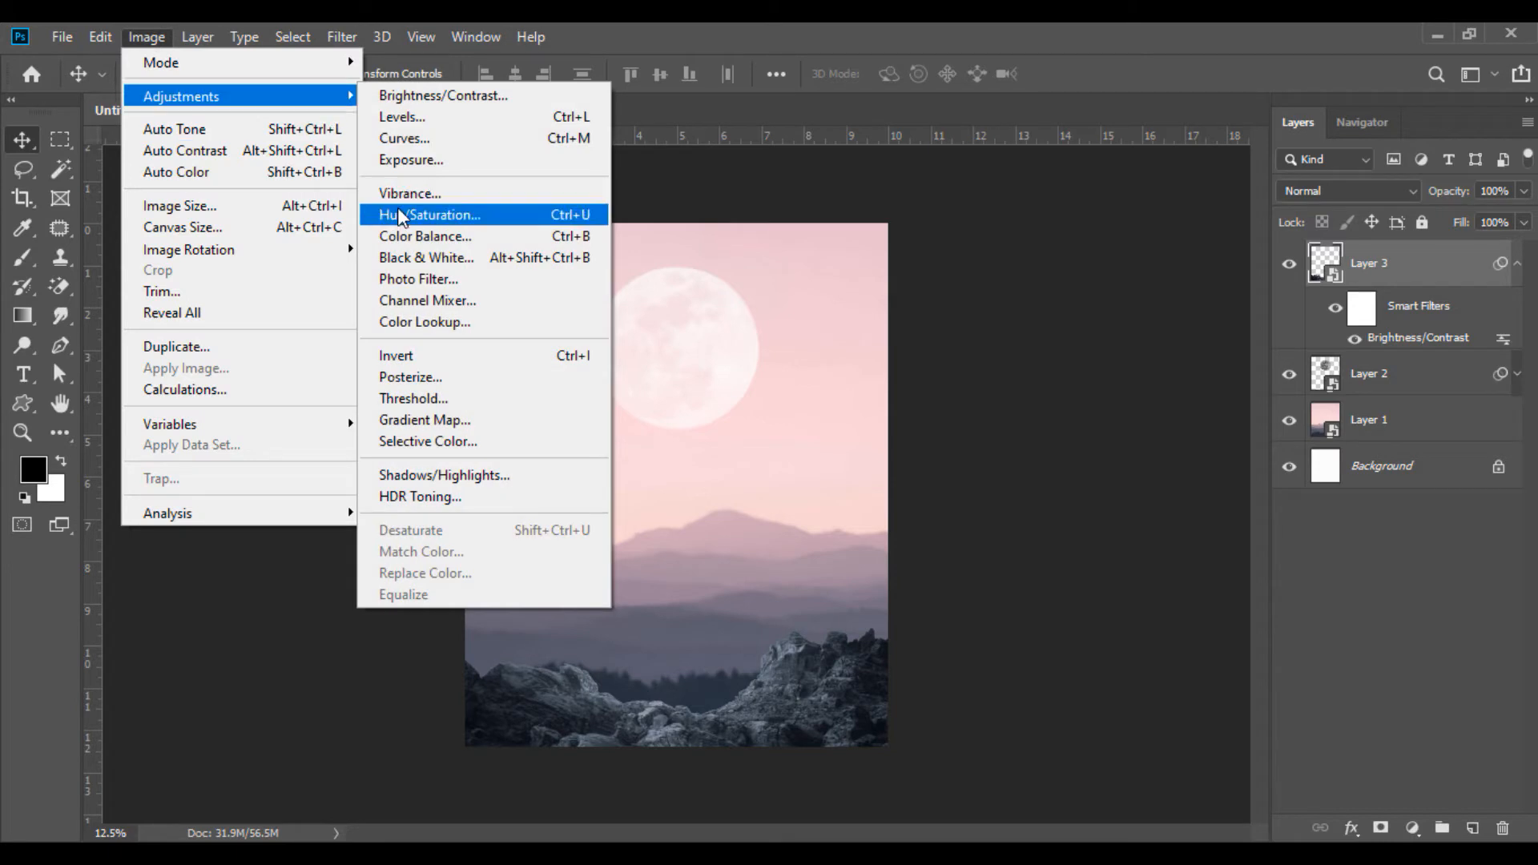
{"action": "left_click", "coordinate": [406, 233]}
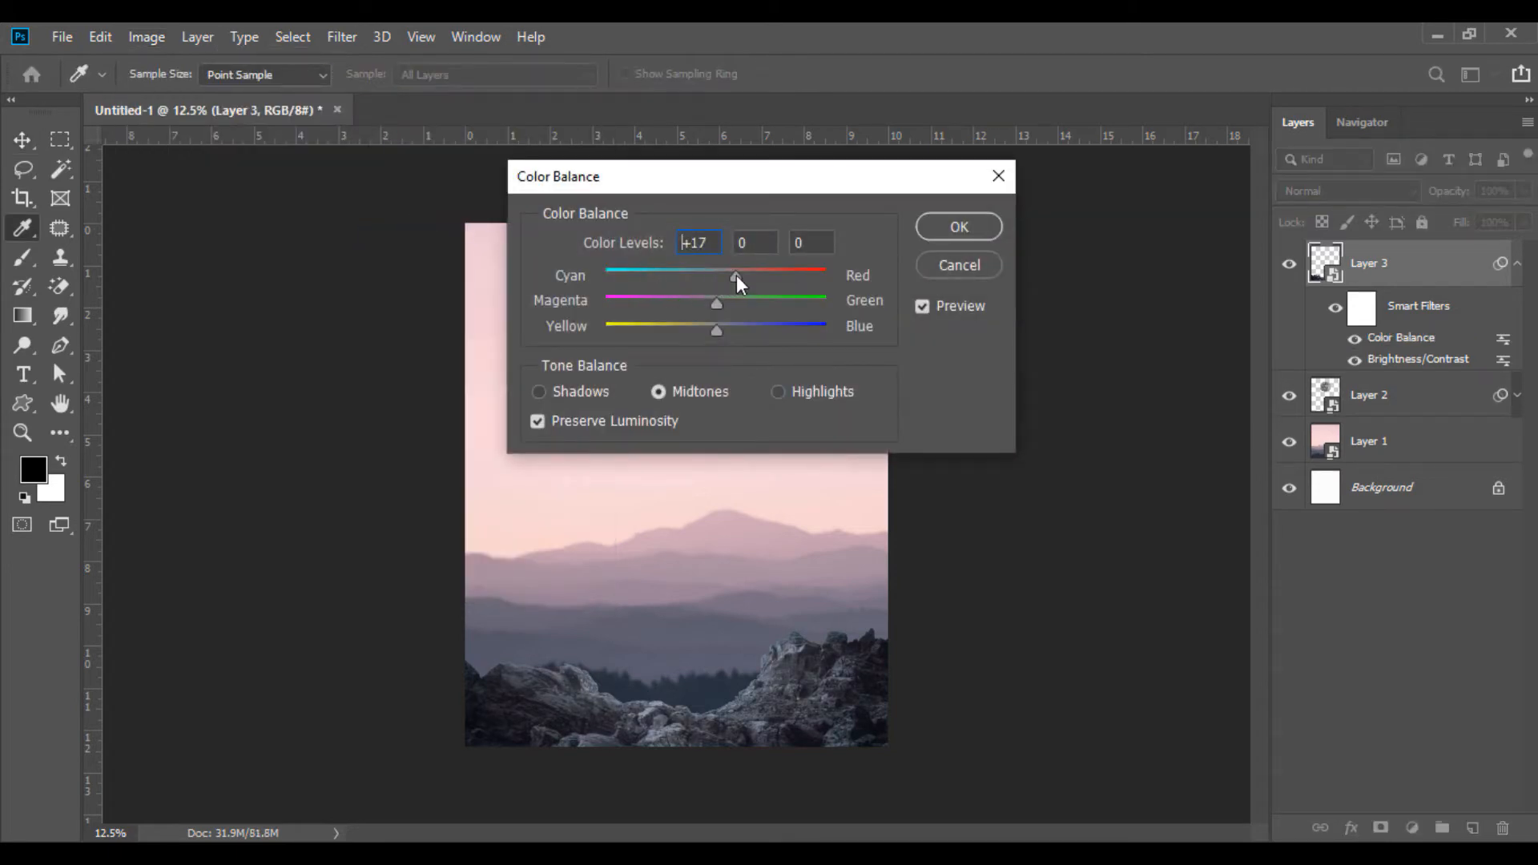
{"action": "left_click_drag", "start_coordinate": [717, 303], "coordinate": [699, 328]}
{"action": "left_click", "coordinate": [717, 328]}
{"action": "left_click", "coordinate": [940, 219]}
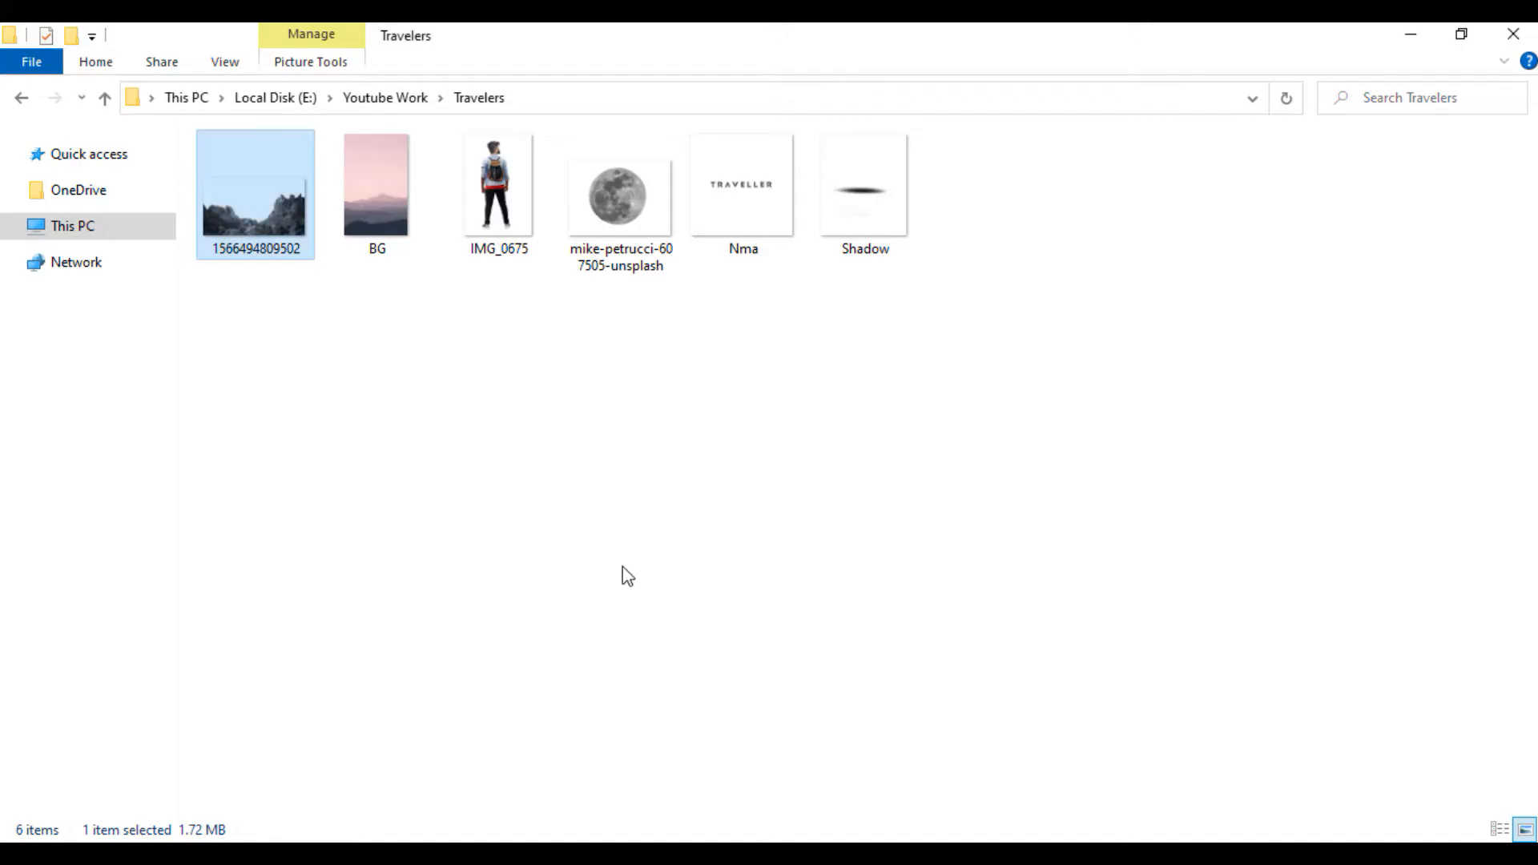
Open IMG_0675 from the Travelers folder in File Explorer and place the man as a smart object in the composition
{"action": "left_click", "coordinate": [490, 267]}
{"action": "left_click_drag", "start_coordinate": [490, 267], "coordinate": [497, 121]}
{"action": "right_click", "coordinate": [1360, 268]}
{"action": "left_click", "coordinate": [1136, 332]}
{"action": "left_click_drag", "start_coordinate": [286, 113], "coordinate": [670, 630]}
Free-transform the man so he stands centred on the rocks below the moon, and close IMG_0675.png without saving
{"action": "left_click", "coordinate": [100, 37]}
{"action": "left_click", "coordinate": [240, 522]}
{"action": "left_click_drag", "start_coordinate": [502, 78], "coordinate": [481, 78]}
{"action": "left_click_drag", "start_coordinate": [682, 551], "coordinate": [689, 473]}
{"action": "left_click_drag", "start_coordinate": [509, 80], "coordinate": [505, 75]}
{"action": "left_click_drag", "start_coordinate": [666, 445], "coordinate": [677, 553]}
{"action": "key", "text": "Return"}
{"action": "left_click", "coordinate": [628, 111]}
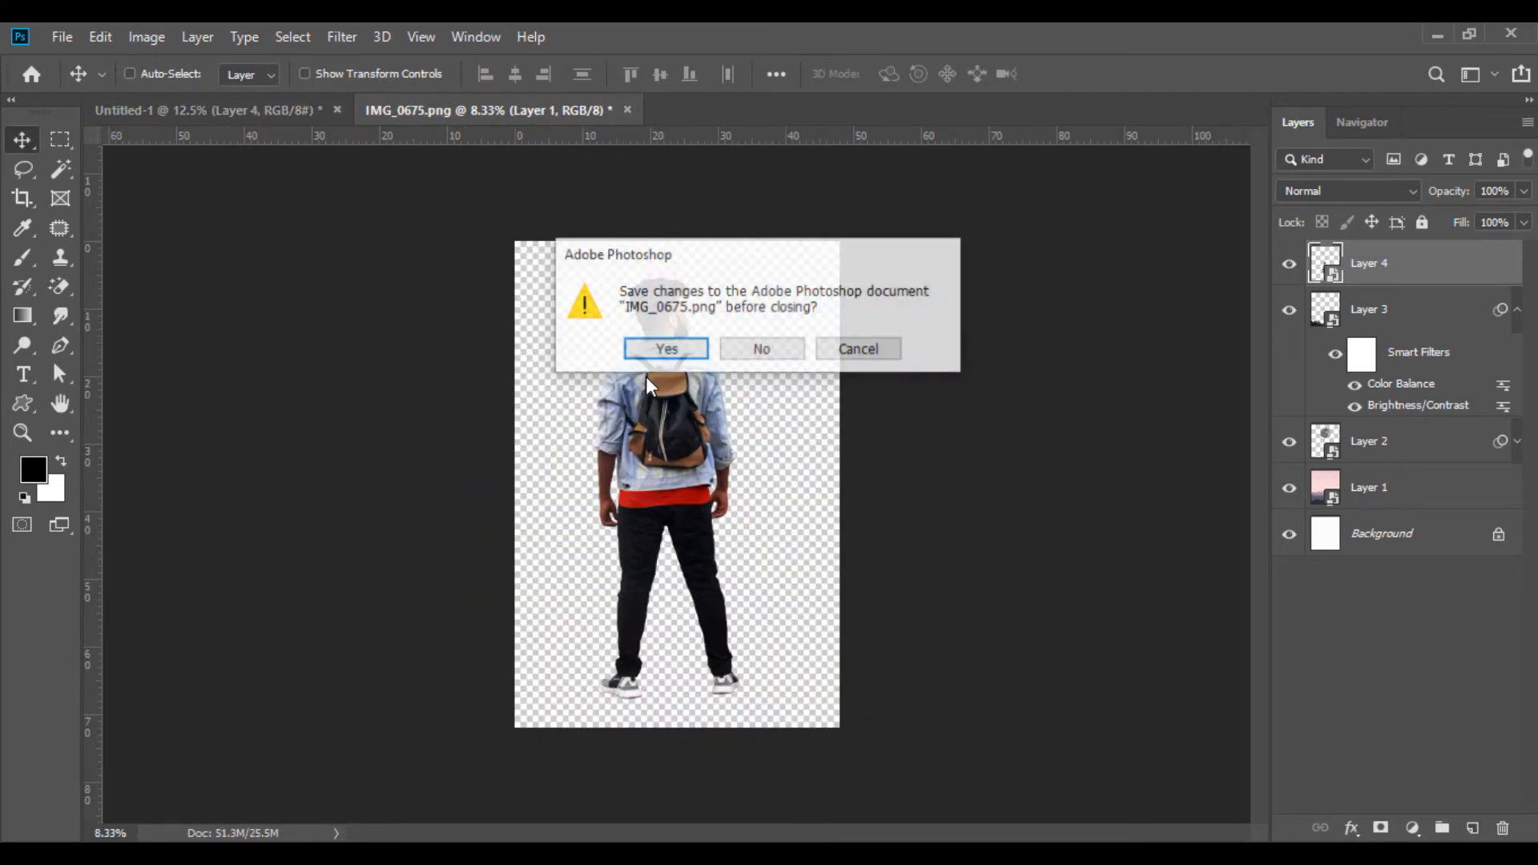
{"action": "left_click", "coordinate": [762, 348]}
Open Shadow from the Travelers folder in File Explorer and place it as a smart object near the man's feet
{"action": "left_click", "coordinate": [594, 837]}
{"action": "left_click_drag", "start_coordinate": [852, 248], "coordinate": [592, 113]}
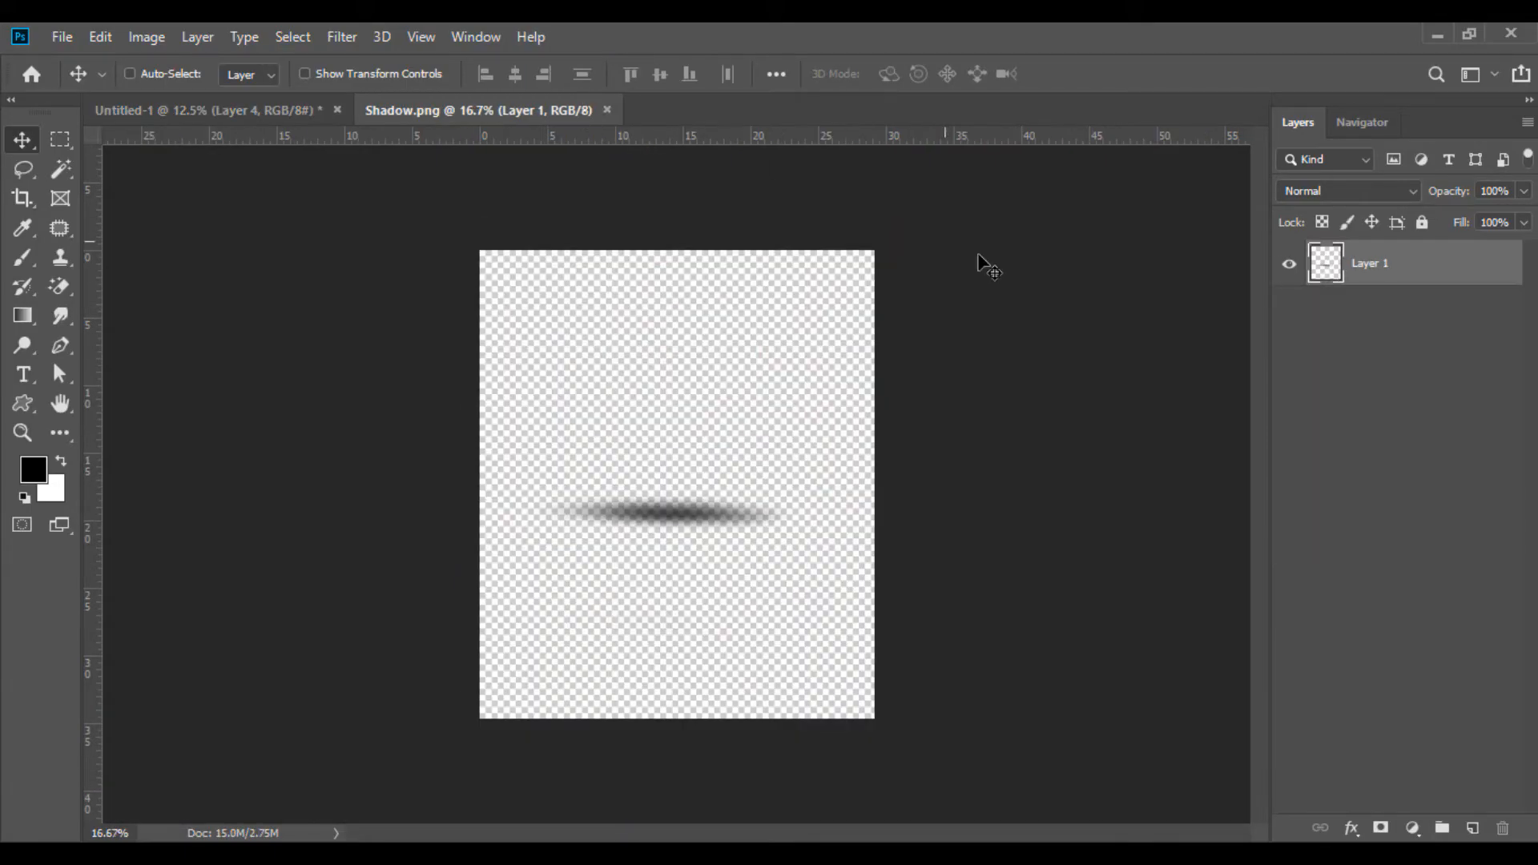
{"action": "right_click", "coordinate": [1373, 272]}
{"action": "left_click", "coordinate": [1194, 329]}
{"action": "left_click_drag", "start_coordinate": [737, 456], "coordinate": [701, 729]}
Place the shadow under the man's shoes, stacked below his layer, and set its fill to 60%
{"action": "key", "text": "ctrl+plus"}
{"action": "key", "text": "ctrl+plus"}
{"action": "key", "text": "ctrl+plus"}
{"action": "key", "text": "ctrl+plus"}
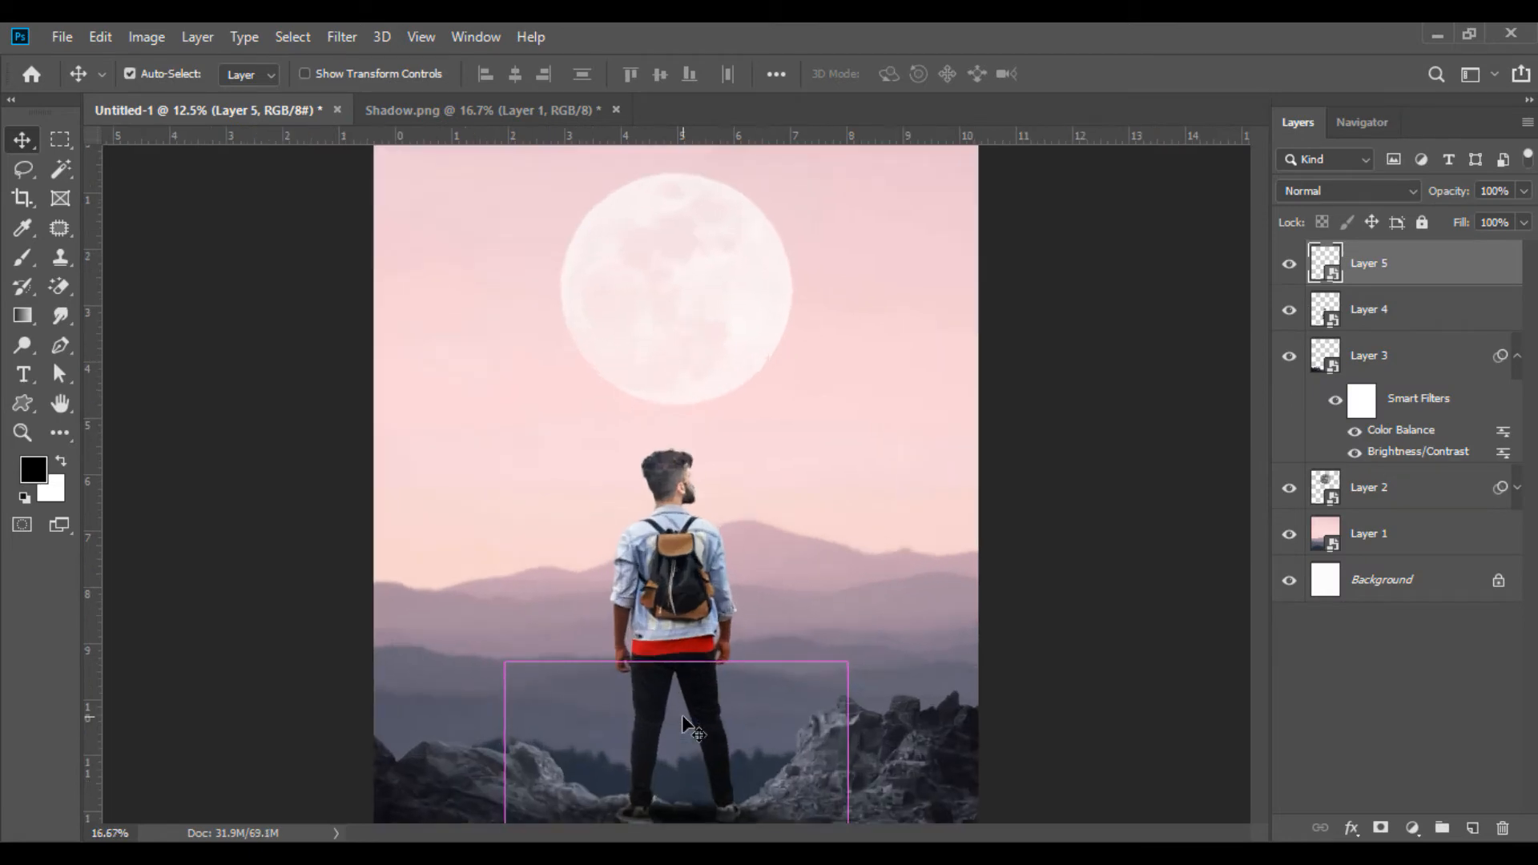
{"action": "left_click_drag", "start_coordinate": [1260, 440], "coordinate": [1264, 633]}
{"action": "left_click_drag", "start_coordinate": [1376, 267], "coordinate": [1374, 314]}
{"action": "left_click_drag", "start_coordinate": [721, 505], "coordinate": [725, 516]}
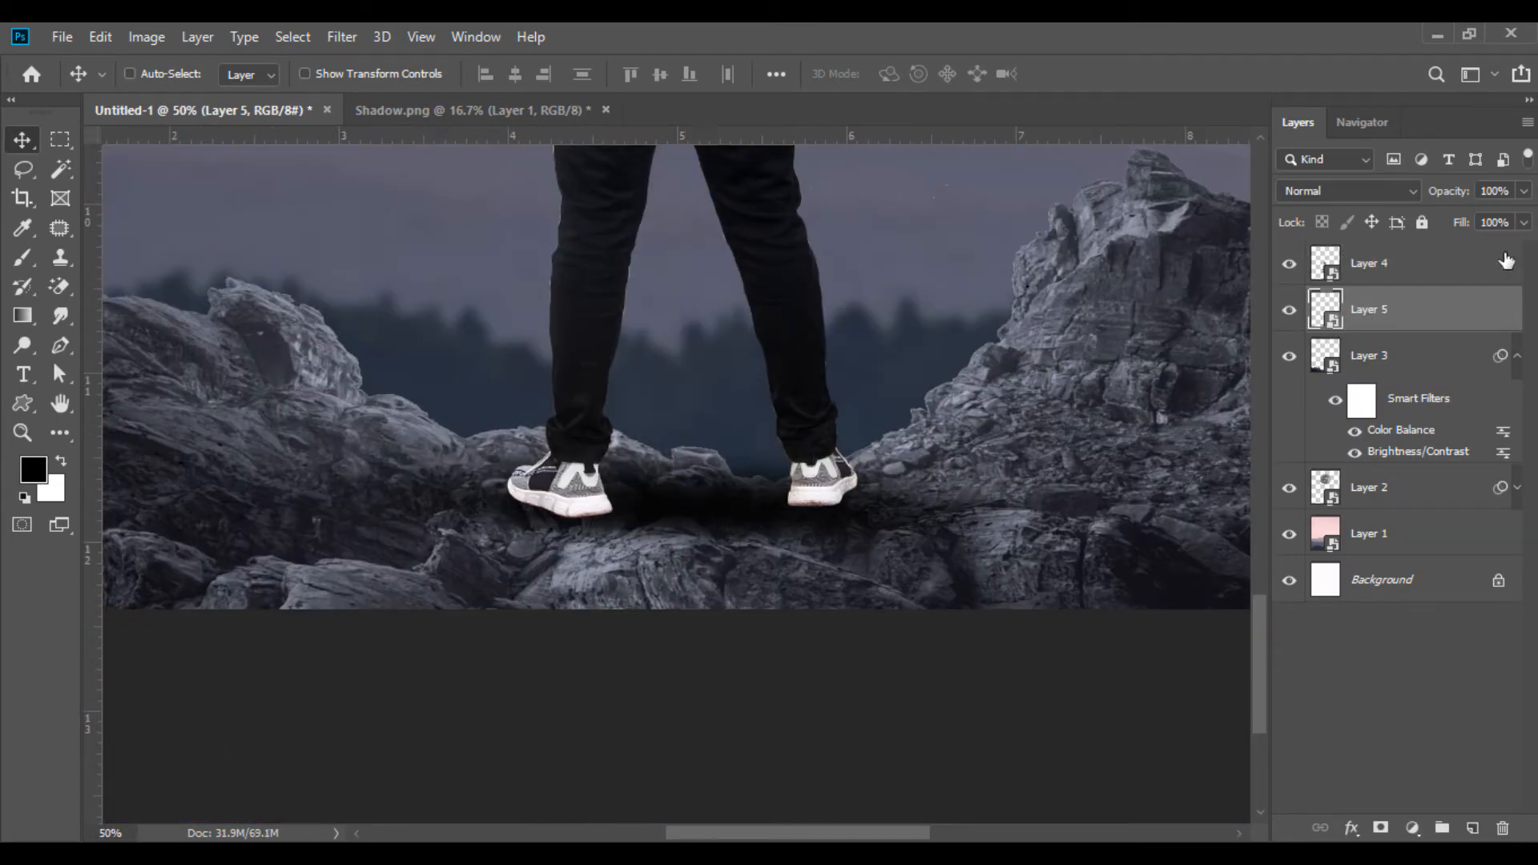
{"action": "type", "text": "60"}
{"action": "key", "text": "Return"}
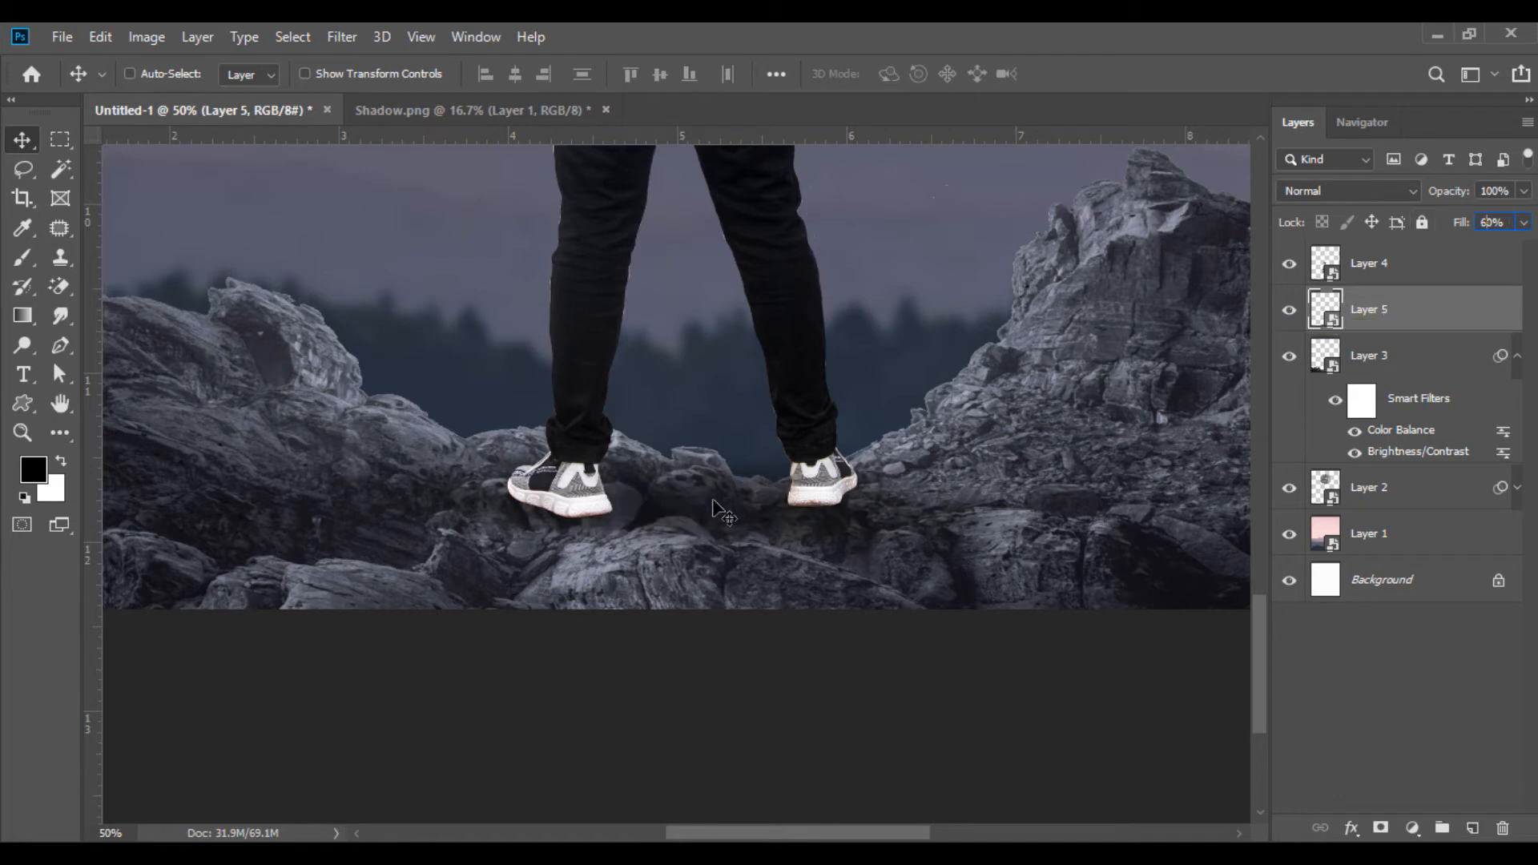
Add a linear black-to-transparent gradient fill at 90° masked to the man's outline, repositioned so it darkens his legs and shoes
{"action": "left_click", "coordinate": [1326, 265], "text": "ctrl"}
{"action": "left_click", "coordinate": [1372, 264]}
{"action": "left_click", "coordinate": [1413, 827]}
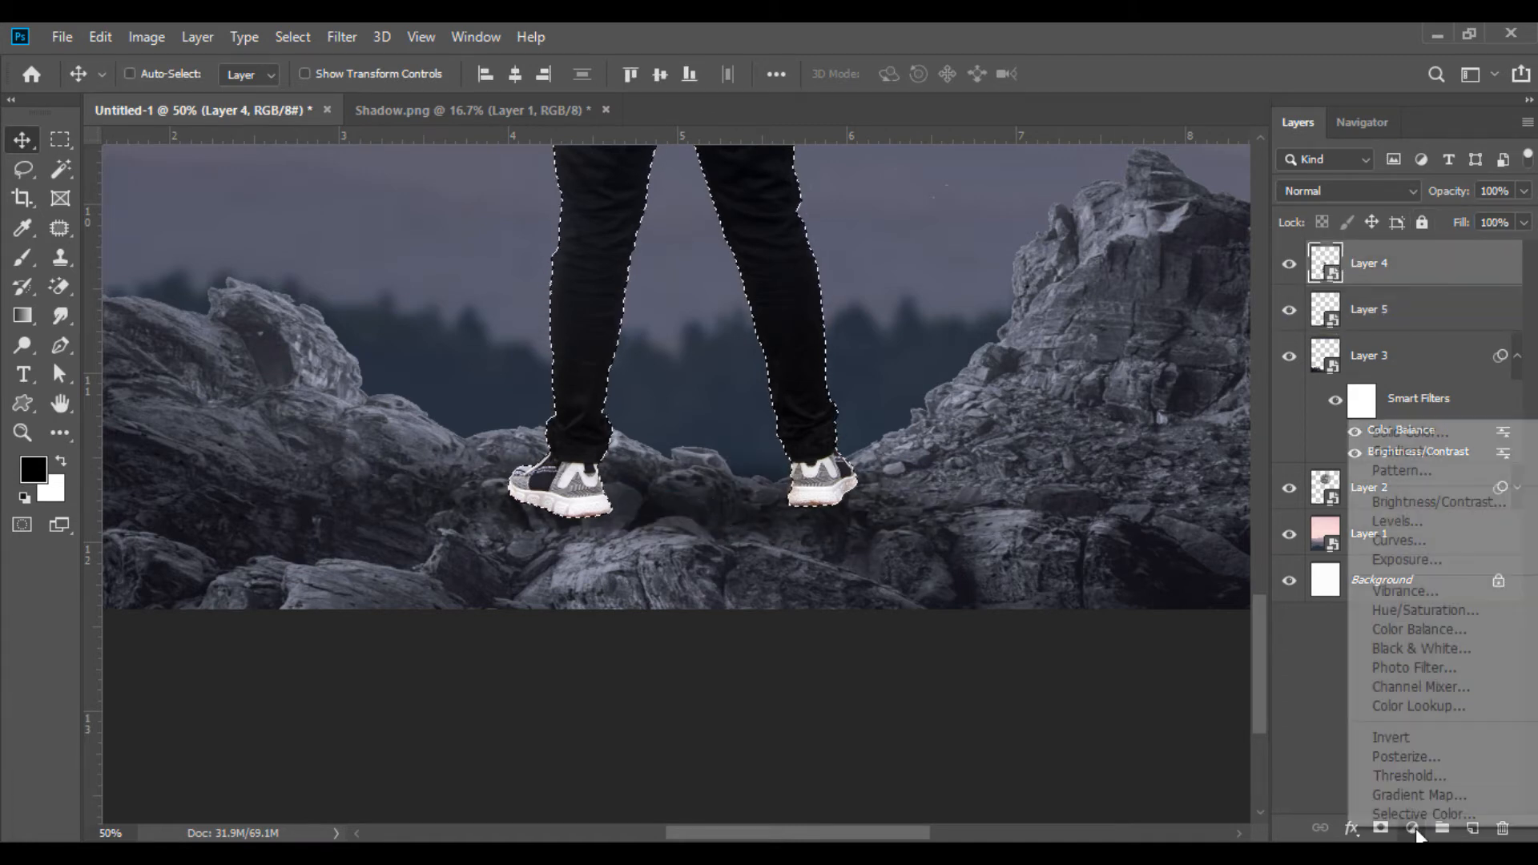
{"action": "left_click", "coordinate": [1390, 443]}
{"action": "left_click_drag", "start_coordinate": [785, 448], "coordinate": [651, 391]}
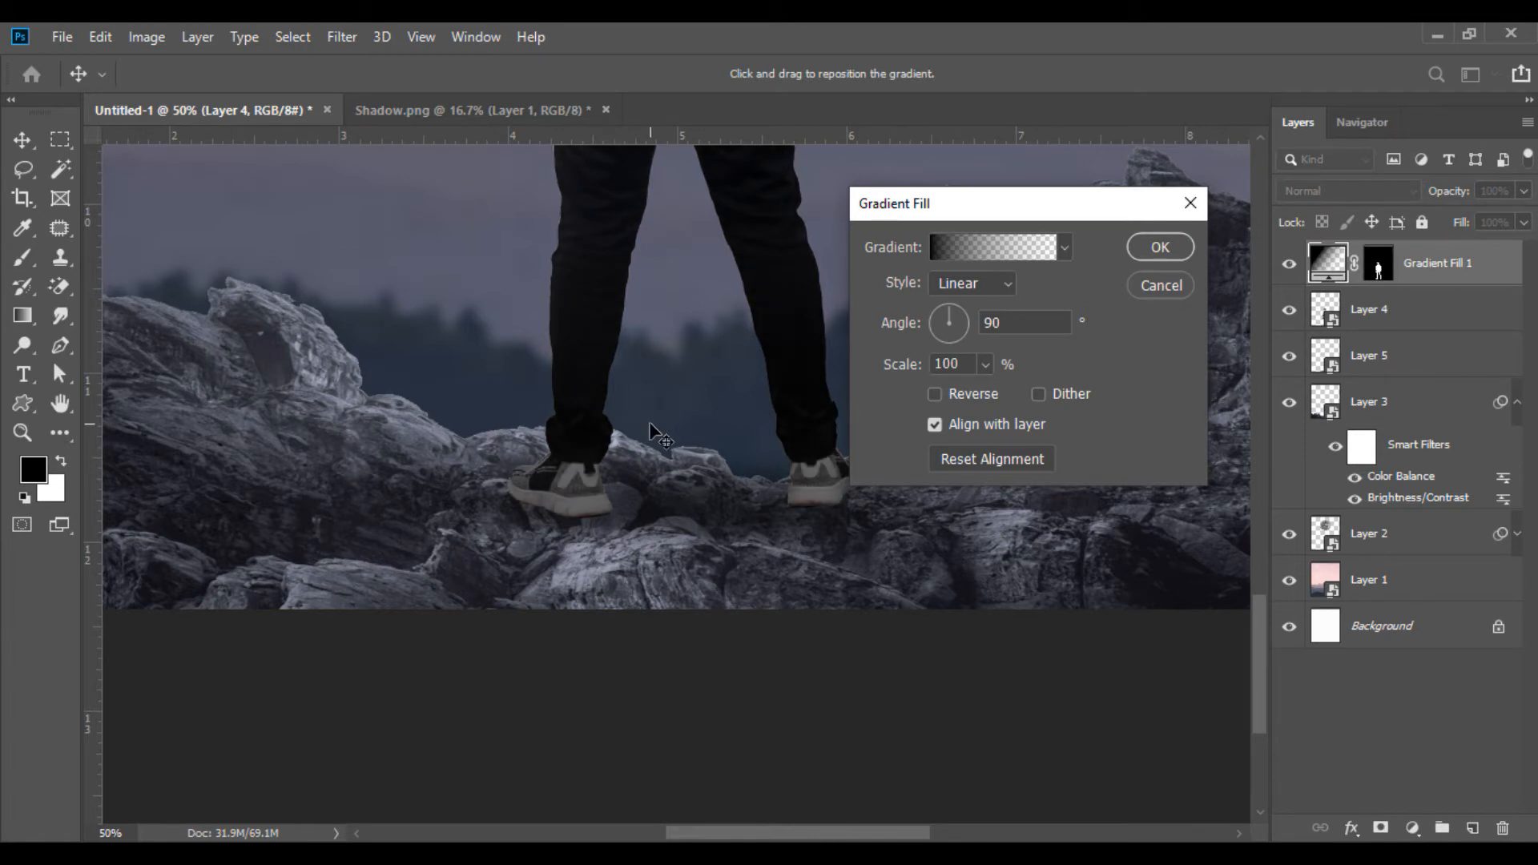
{"action": "left_click", "coordinate": [1161, 248]}
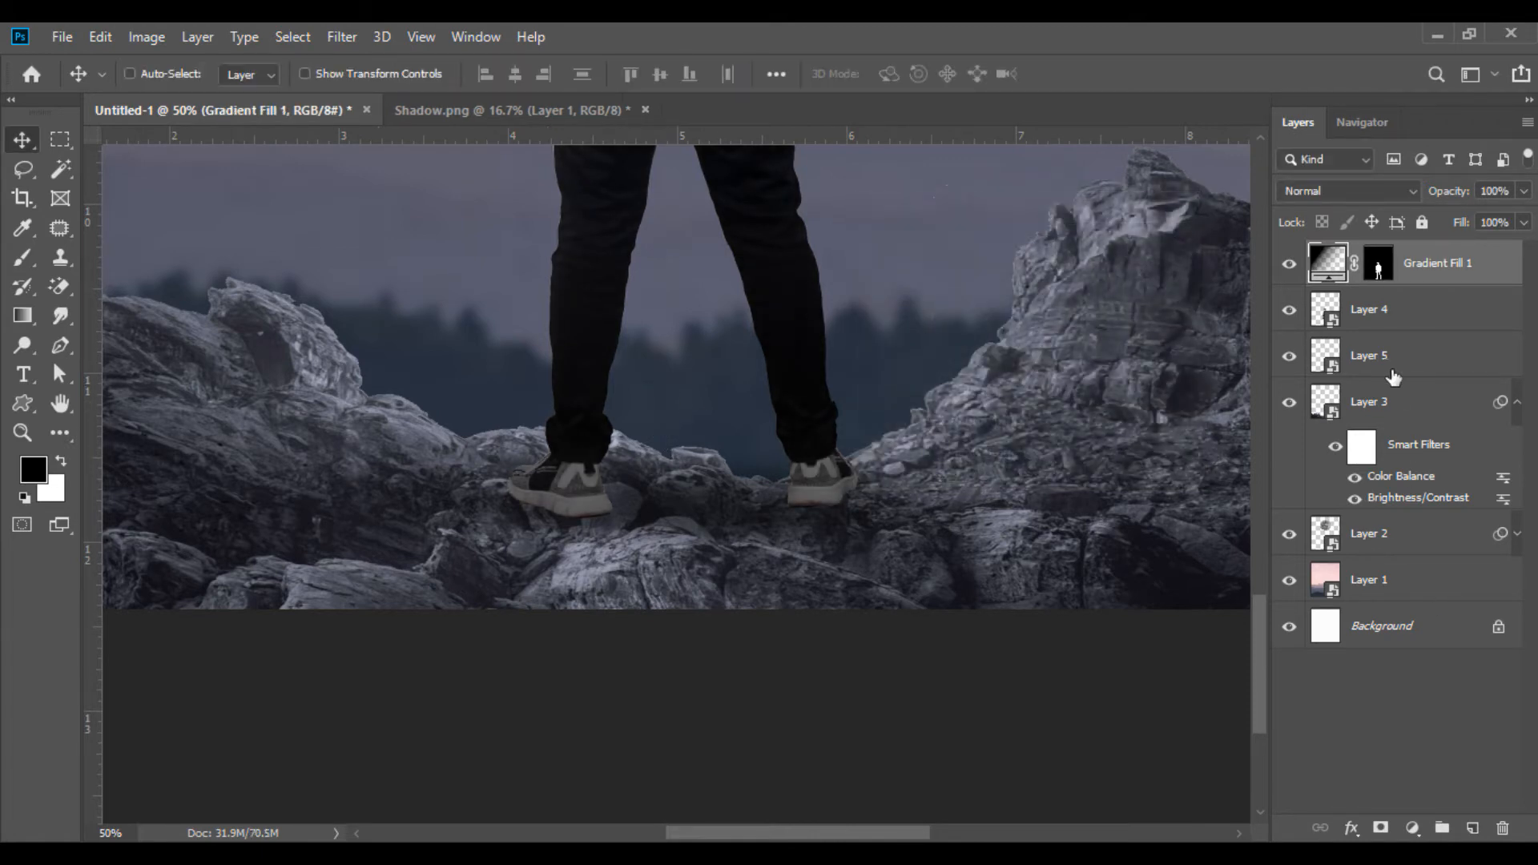
Create a layer above Layer 5 and paint extra black shadow around the shoes with a soft 90-pixel brush at 20% opacity
{"action": "left_click", "coordinate": [1394, 372]}
{"action": "left_click", "coordinate": [1474, 828]}
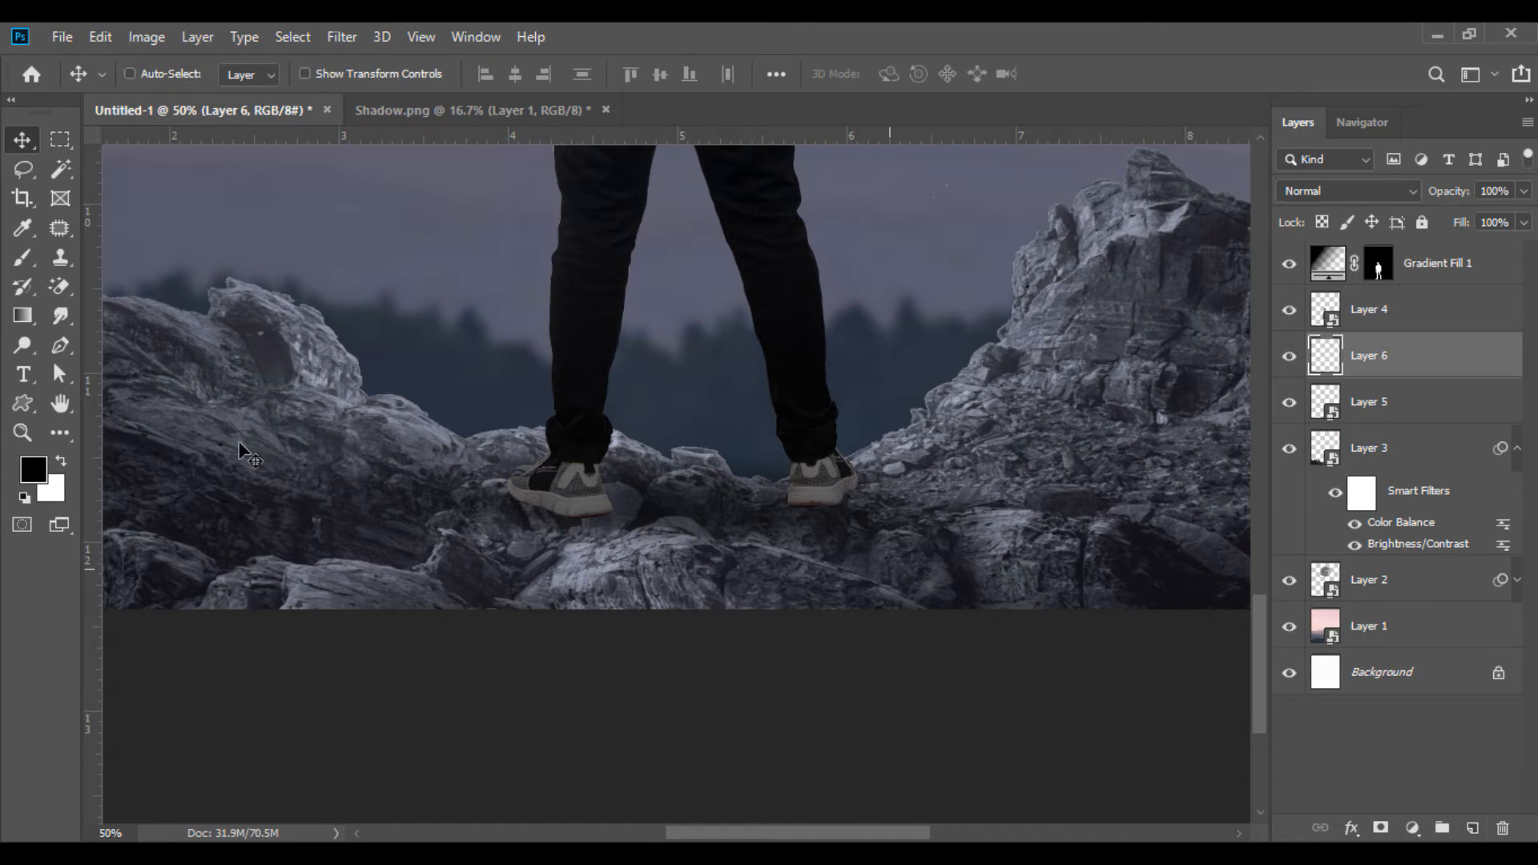
{"action": "key", "text": "b"}
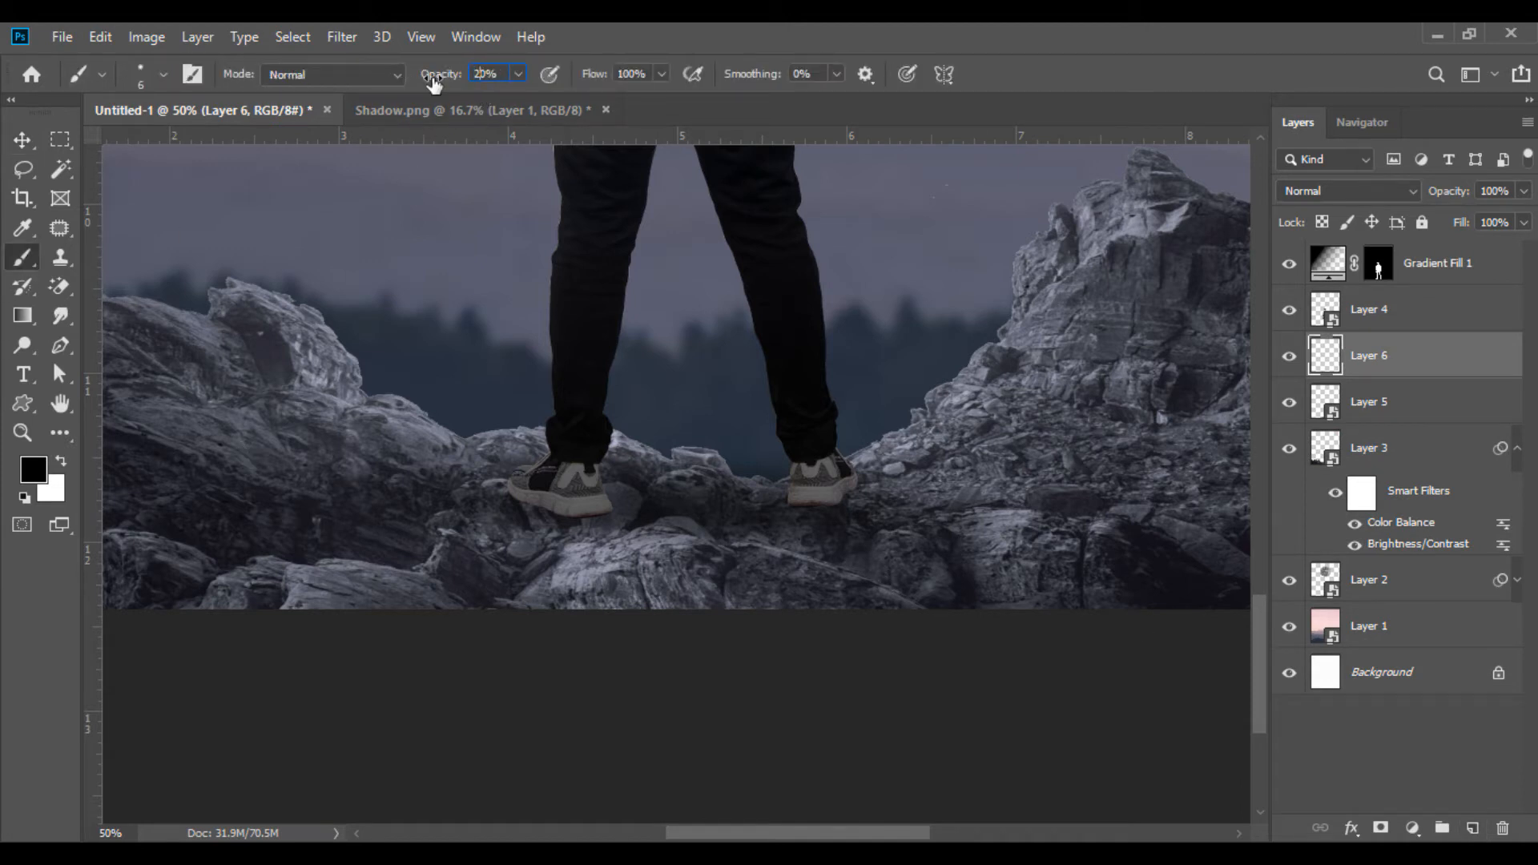
{"action": "right_click", "coordinate": [738, 363]}
{"action": "left_click_drag", "start_coordinate": [917, 473], "coordinate": [859, 472]}
{"action": "left_click", "coordinate": [614, 496]}
{"action": "left_click_drag", "start_coordinate": [574, 519], "coordinate": [633, 553]}
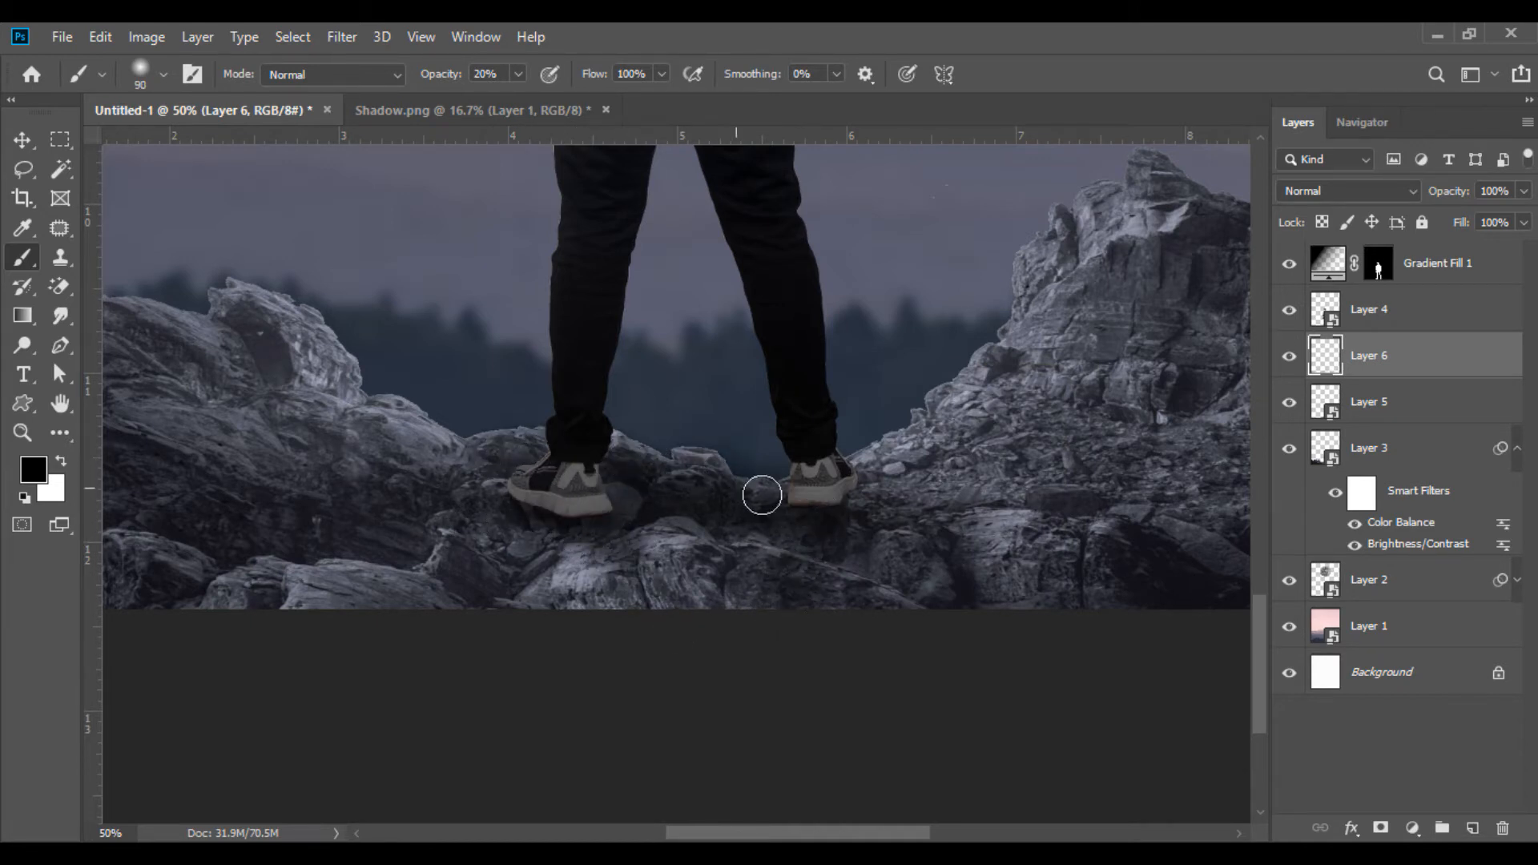
{"action": "left_click_drag", "start_coordinate": [726, 467], "coordinate": [679, 492]}
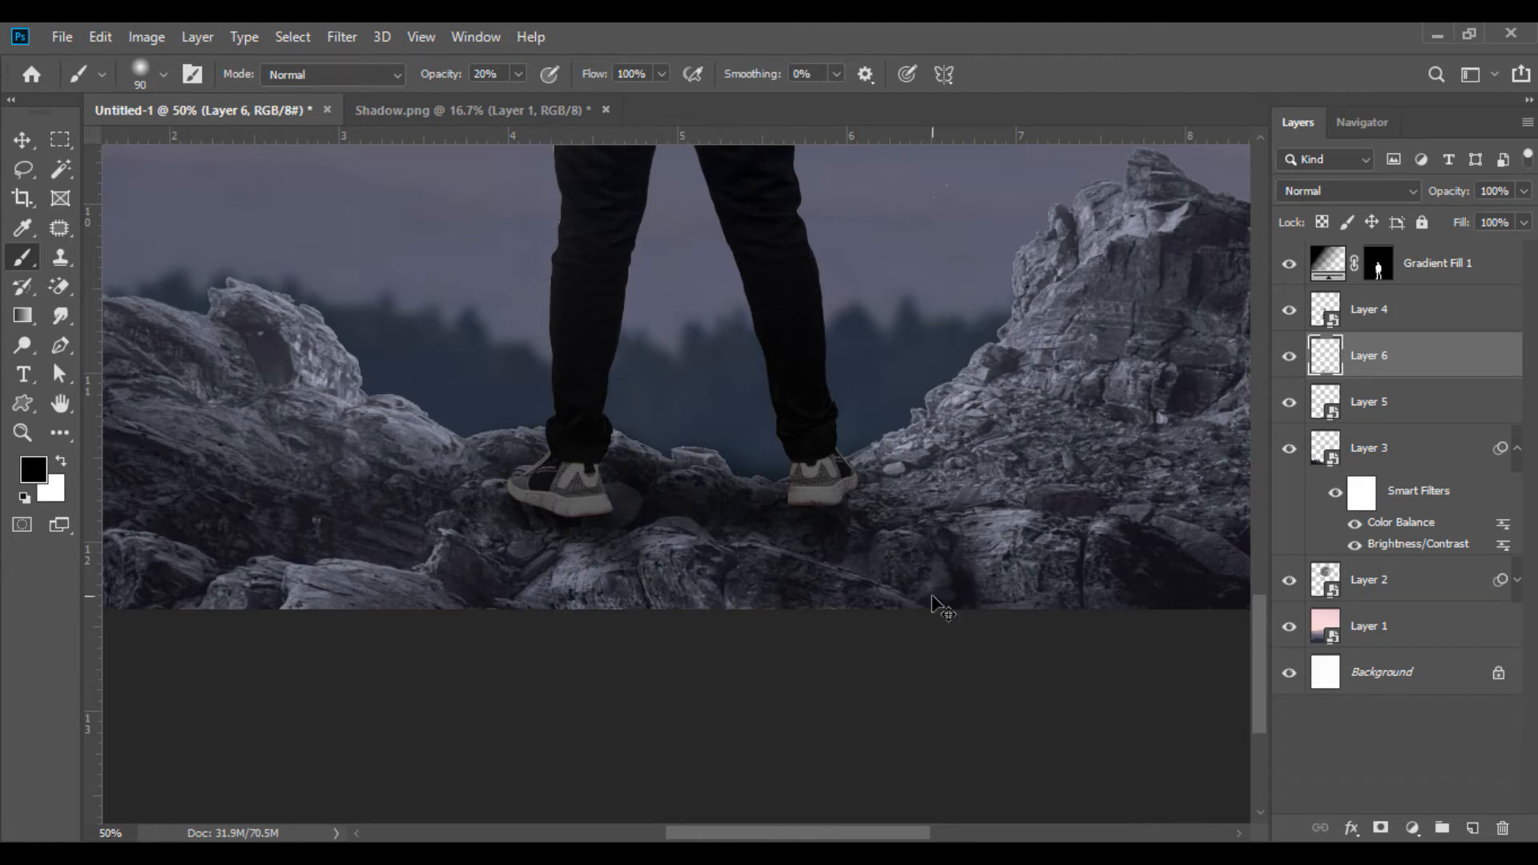
Close Shadow.png without saving and return to the whole composition with the Move tool active
{"action": "key", "text": "ctrl+minus"}
{"action": "key", "text": "ctrl+minus"}
{"action": "key", "text": "ctrl+minus"}
{"action": "key", "text": "ctrl+minus"}
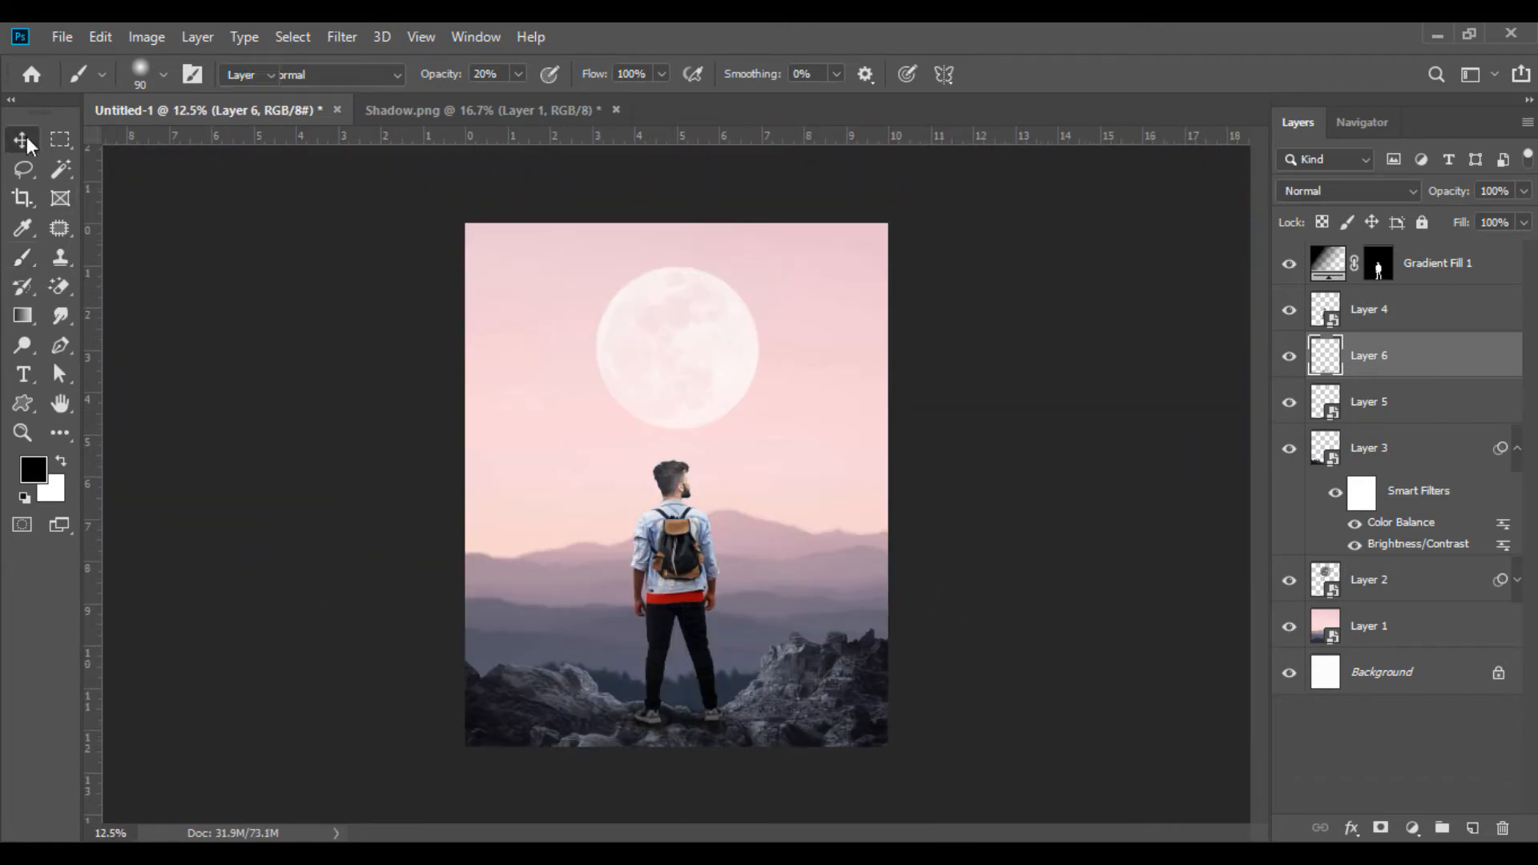
{"action": "left_click", "coordinate": [22, 139]}
{"action": "left_click", "coordinate": [616, 110]}
{"action": "left_click", "coordinate": [859, 347]}
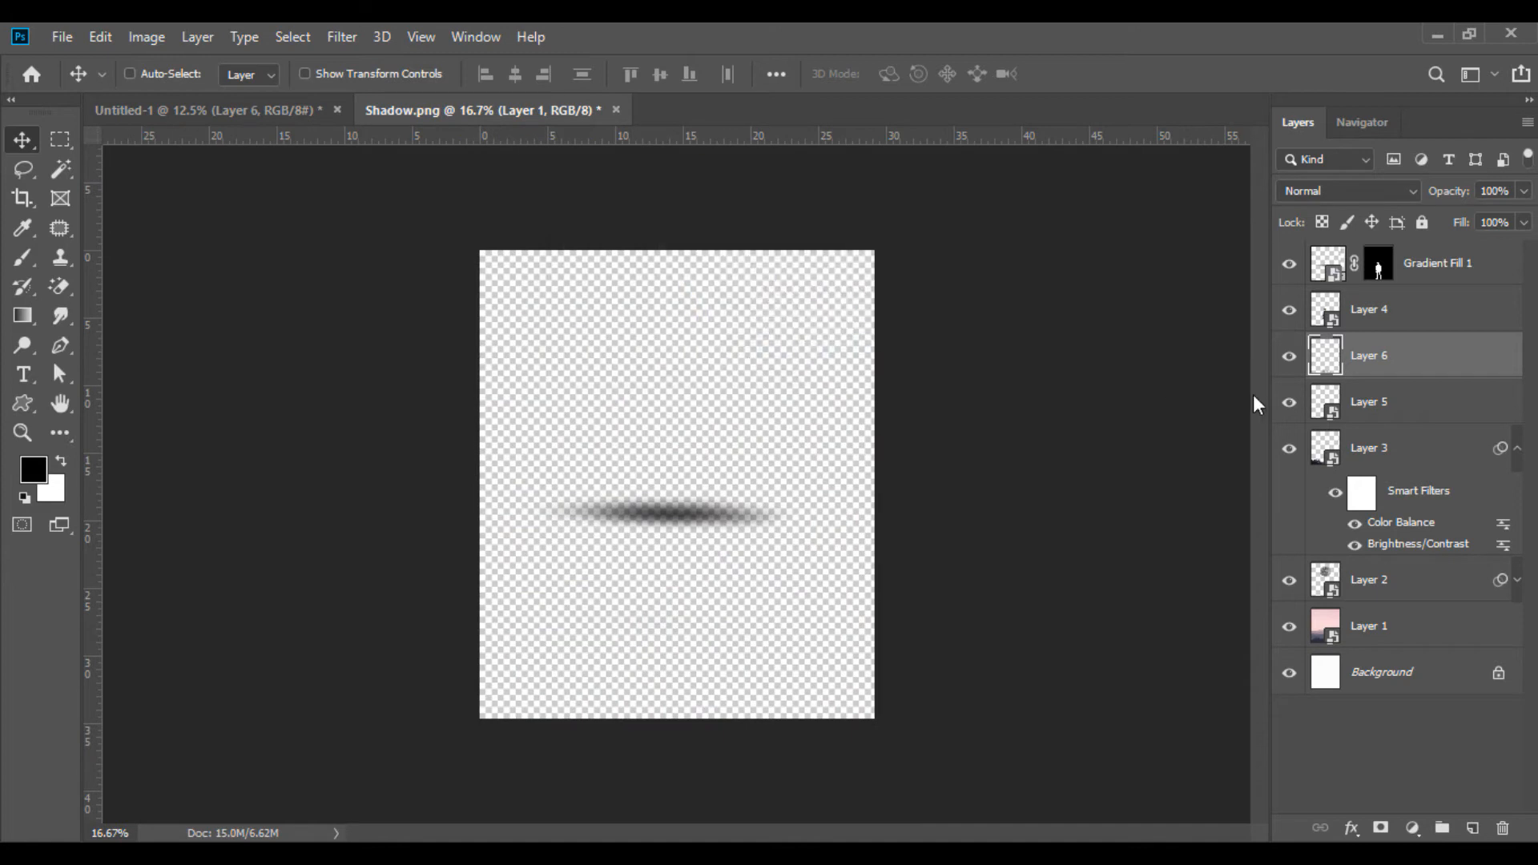
{"action": "left_click", "coordinate": [1451, 830]}
{"action": "key", "text": "ctrl+z"}
Apply Color Balance to the midtones of the man's layer, with the cyan–red level at +5
{"action": "left_click", "coordinate": [1362, 309]}
{"action": "left_click", "coordinate": [147, 38]}
{"action": "mouse_move", "coordinate": [181, 88]}
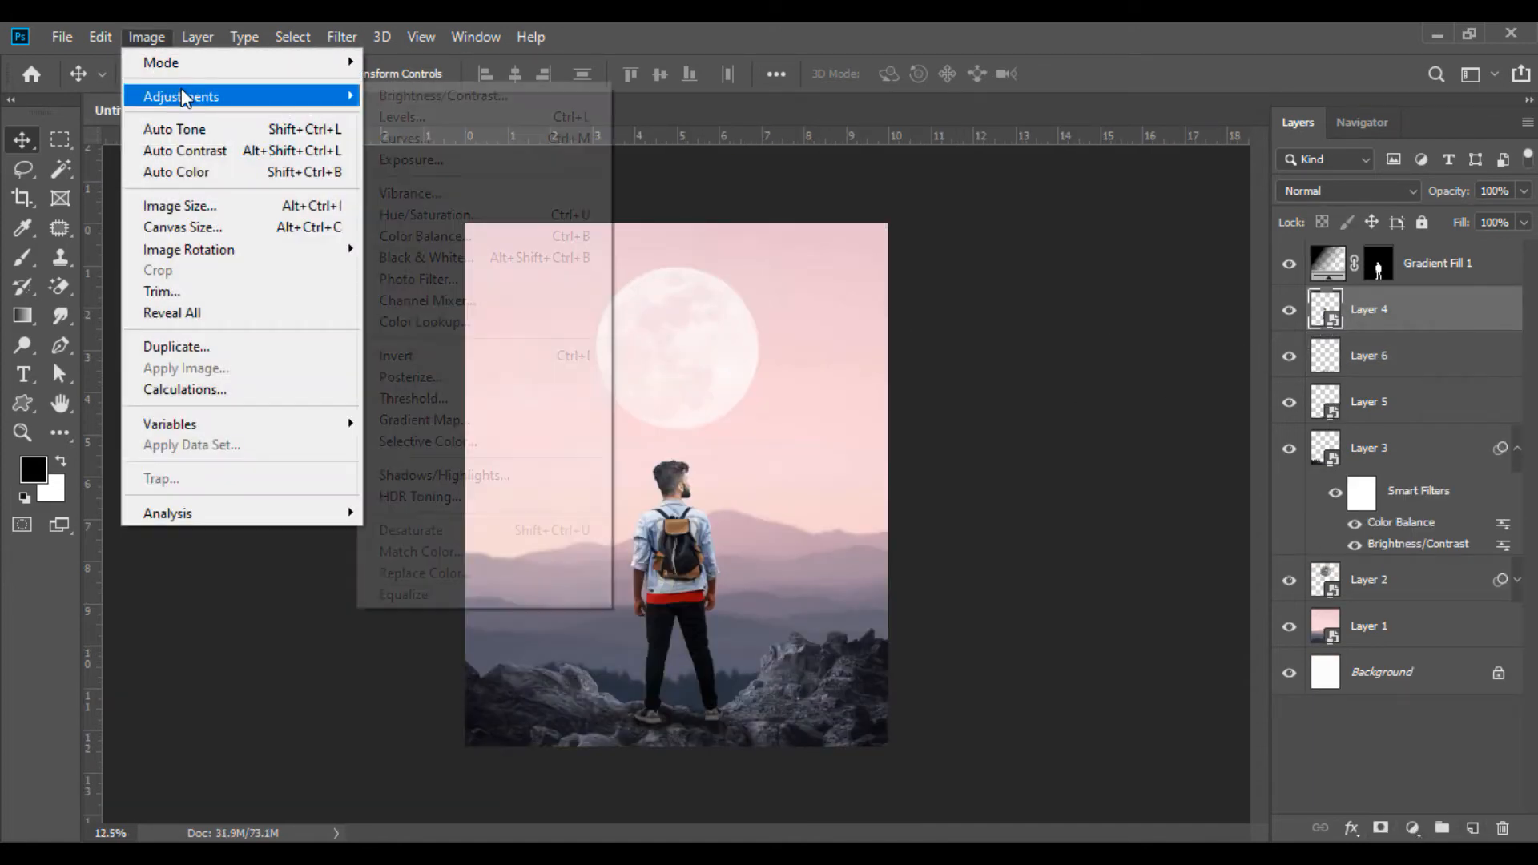
{"action": "left_click", "coordinate": [445, 233]}
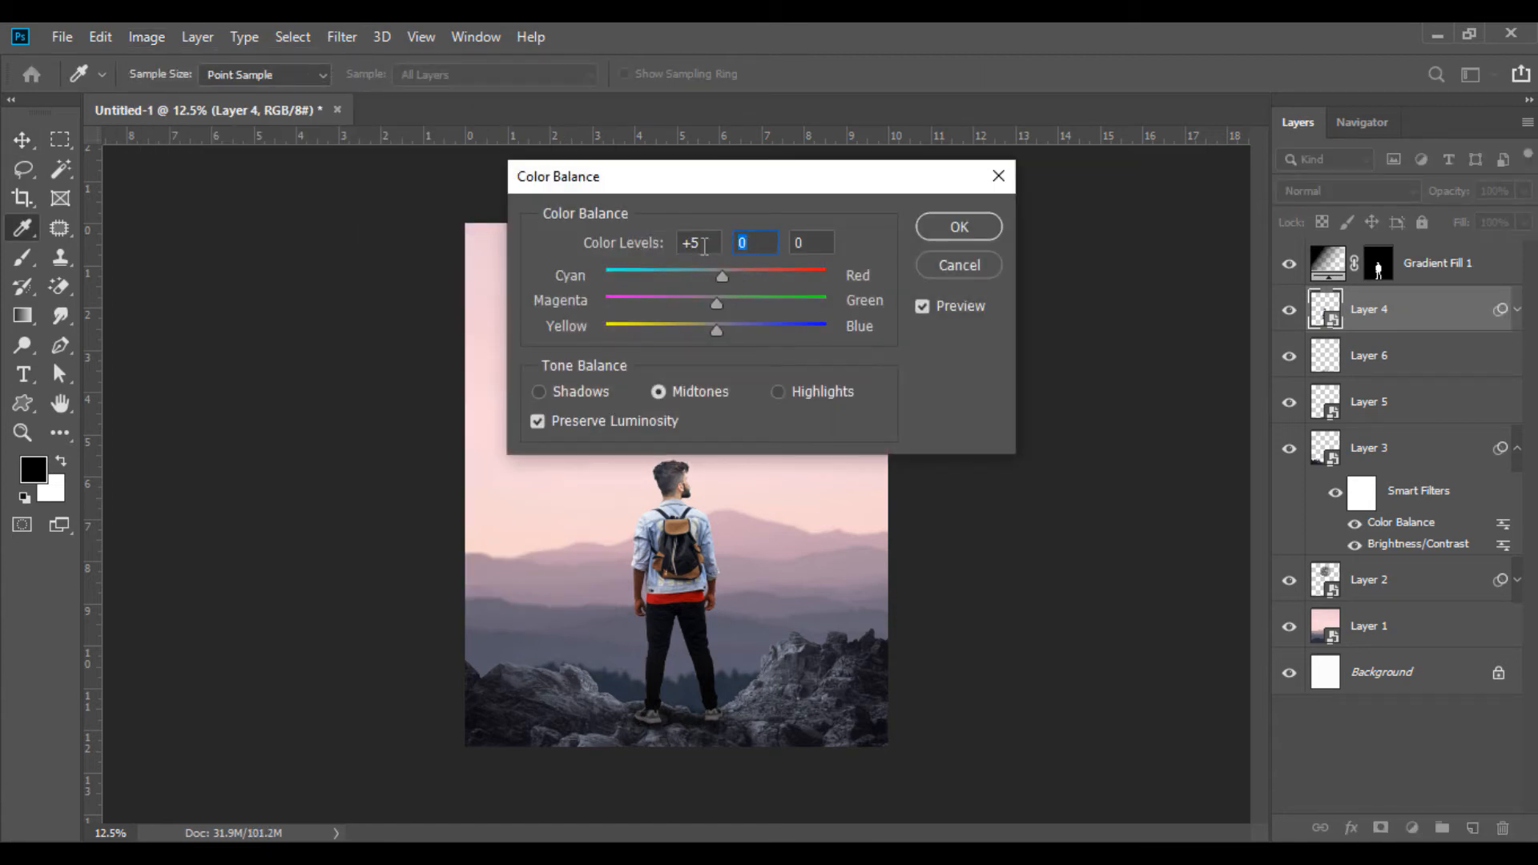
{"action": "mouse_move", "coordinate": [704, 333]}
{"action": "left_mouse_down"}
{"action": "mouse_move", "coordinate": [738, 333]}
{"action": "mouse_move", "coordinate": [718, 334]}
{"action": "left_mouse_up"}
{"action": "left_click", "coordinate": [947, 234]}
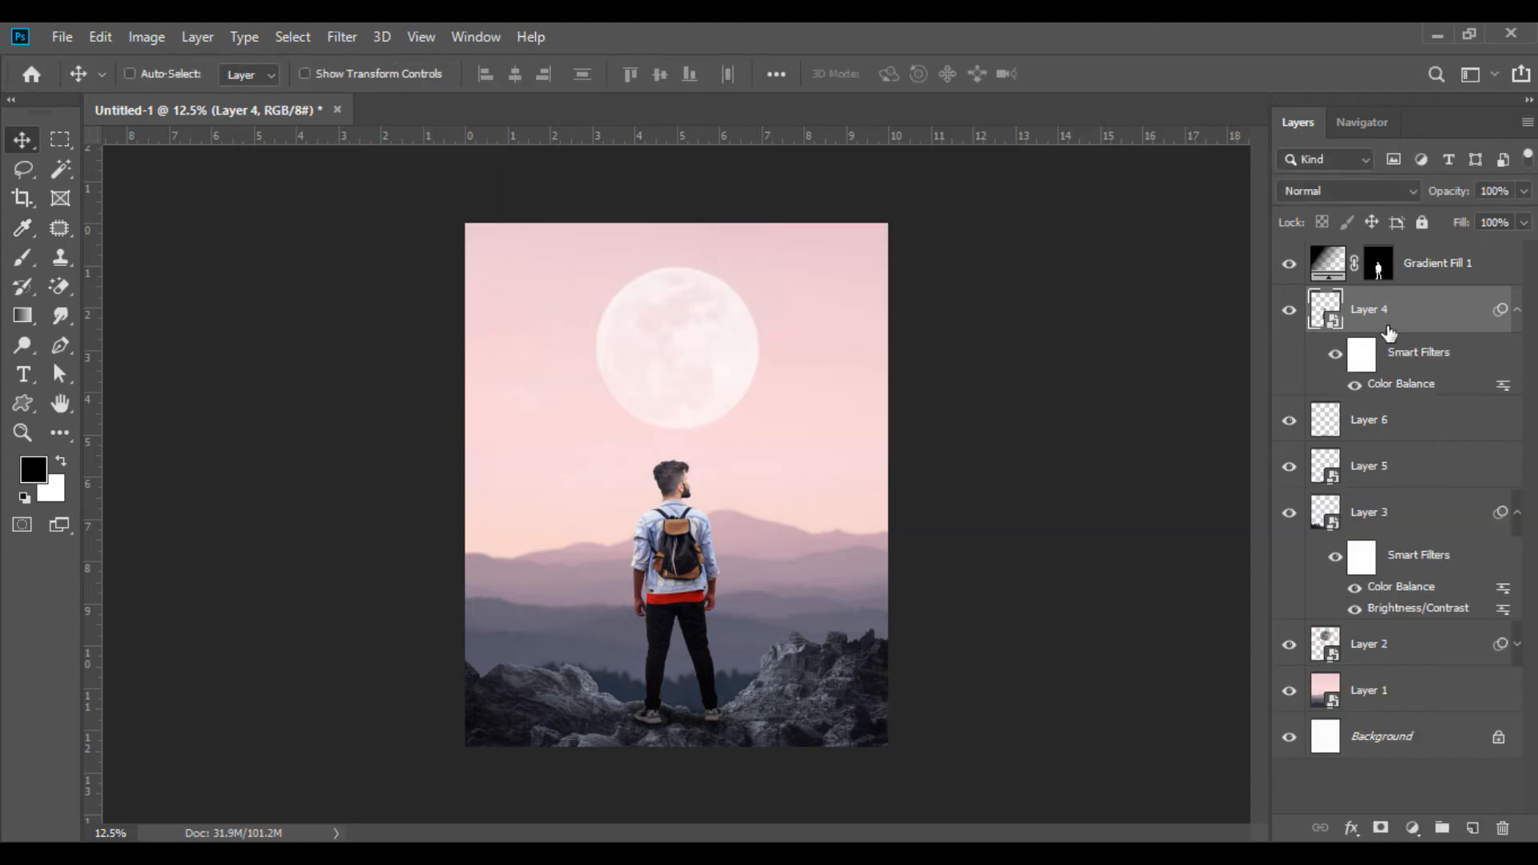
Scale the man's layer together with Gradient Fill 1, Layer 6 and Layer 5 to 110% with Free Transform
{"action": "left_click", "coordinate": [1413, 275], "text": "ctrl"}
{"action": "left_click", "coordinate": [1363, 434], "text": "ctrl"}
{"action": "left_click", "coordinate": [1366, 463], "text": "ctrl"}
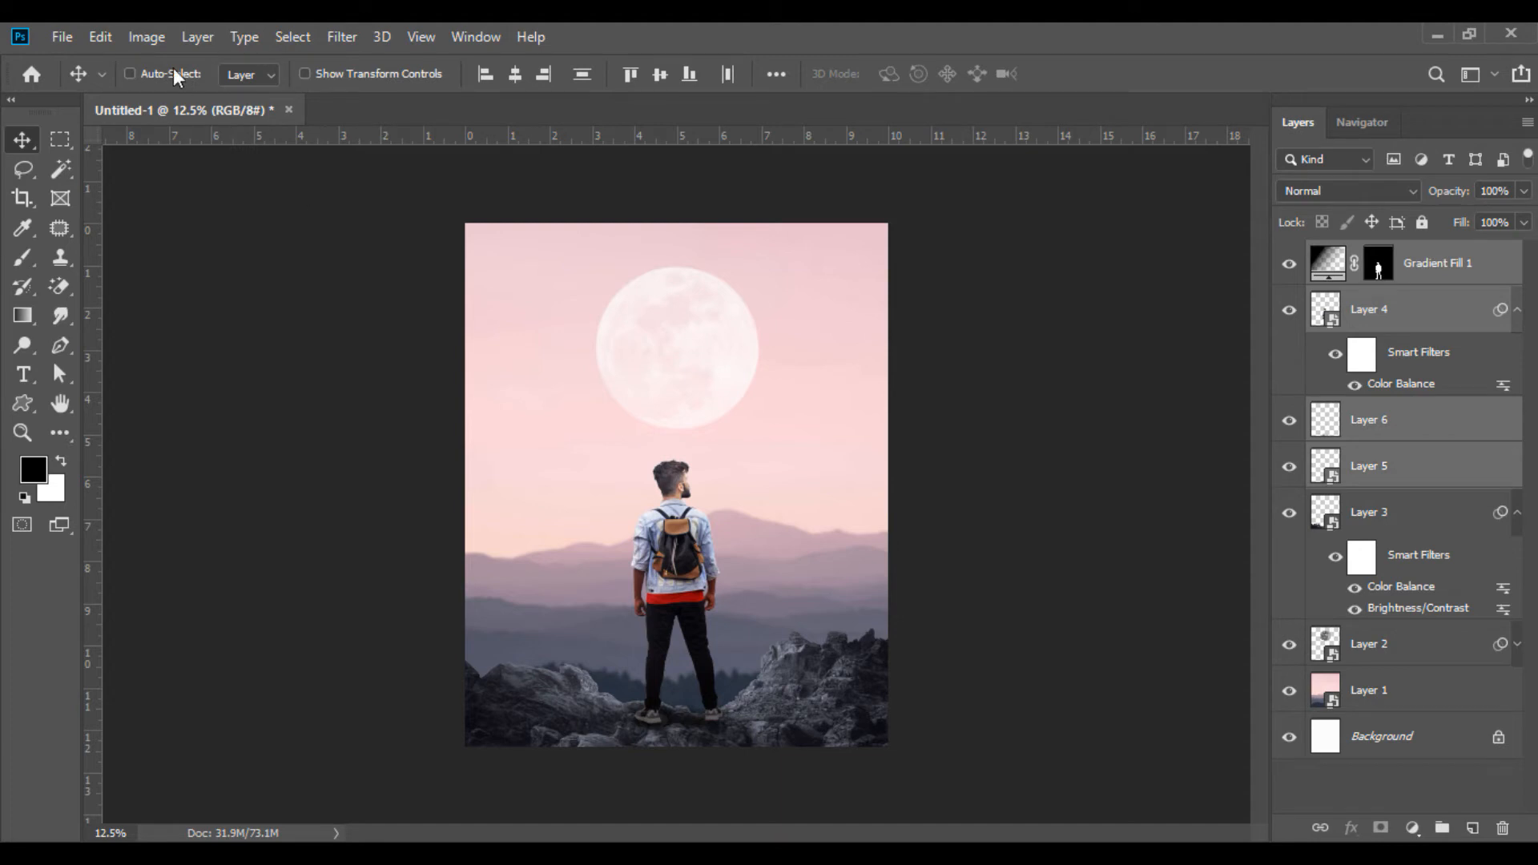
{"action": "left_click", "coordinate": [100, 36]}
{"action": "left_click", "coordinate": [204, 523]}
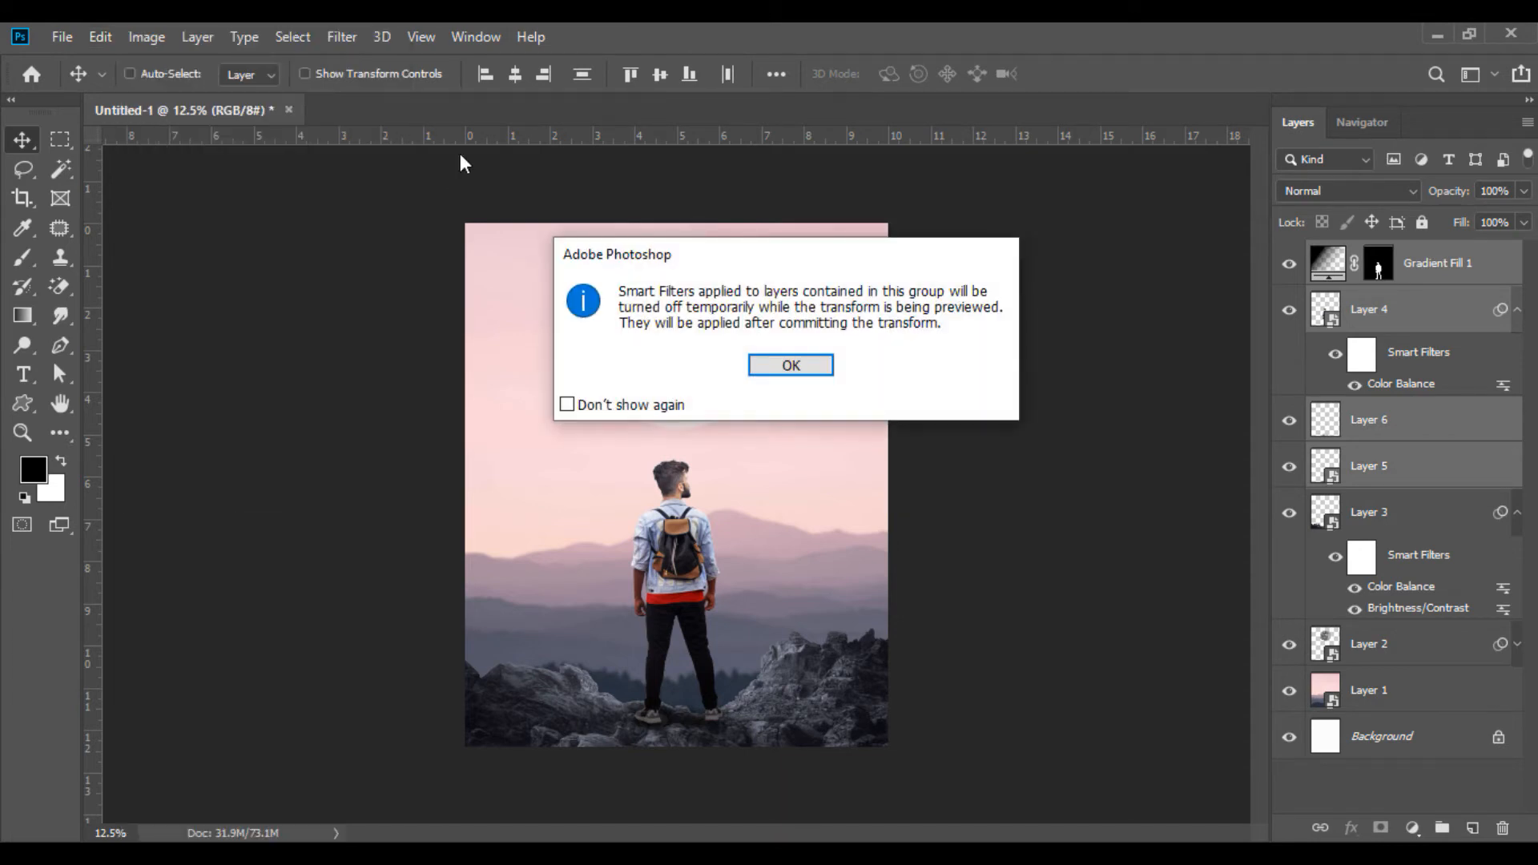
{"action": "left_click", "coordinate": [791, 366]}
{"action": "left_click", "coordinate": [529, 74]}
{"action": "key", "text": "Up"}
{"action": "key", "text": "Up"}
{"action": "key", "text": "Up"}
{"action": "key", "text": "Up"}
{"action": "key", "text": "Up"}
{"action": "key", "text": "Up"}
{"action": "key", "text": "Up"}
{"action": "key", "text": "Up"}
{"action": "key", "text": "Up"}
{"action": "key", "text": "Up"}
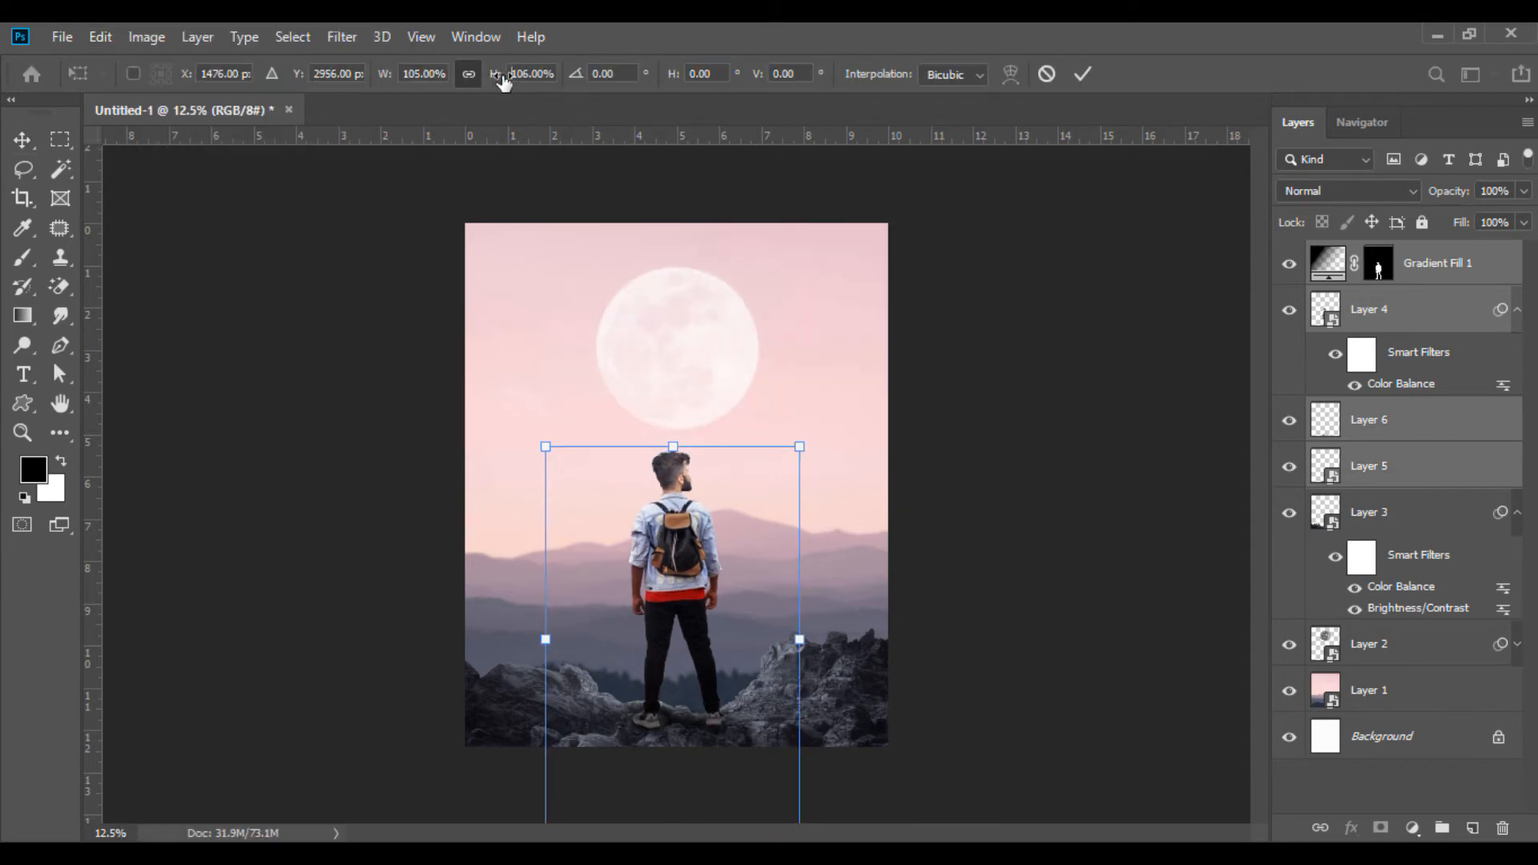
{"action": "double_click", "coordinate": [695, 504]}
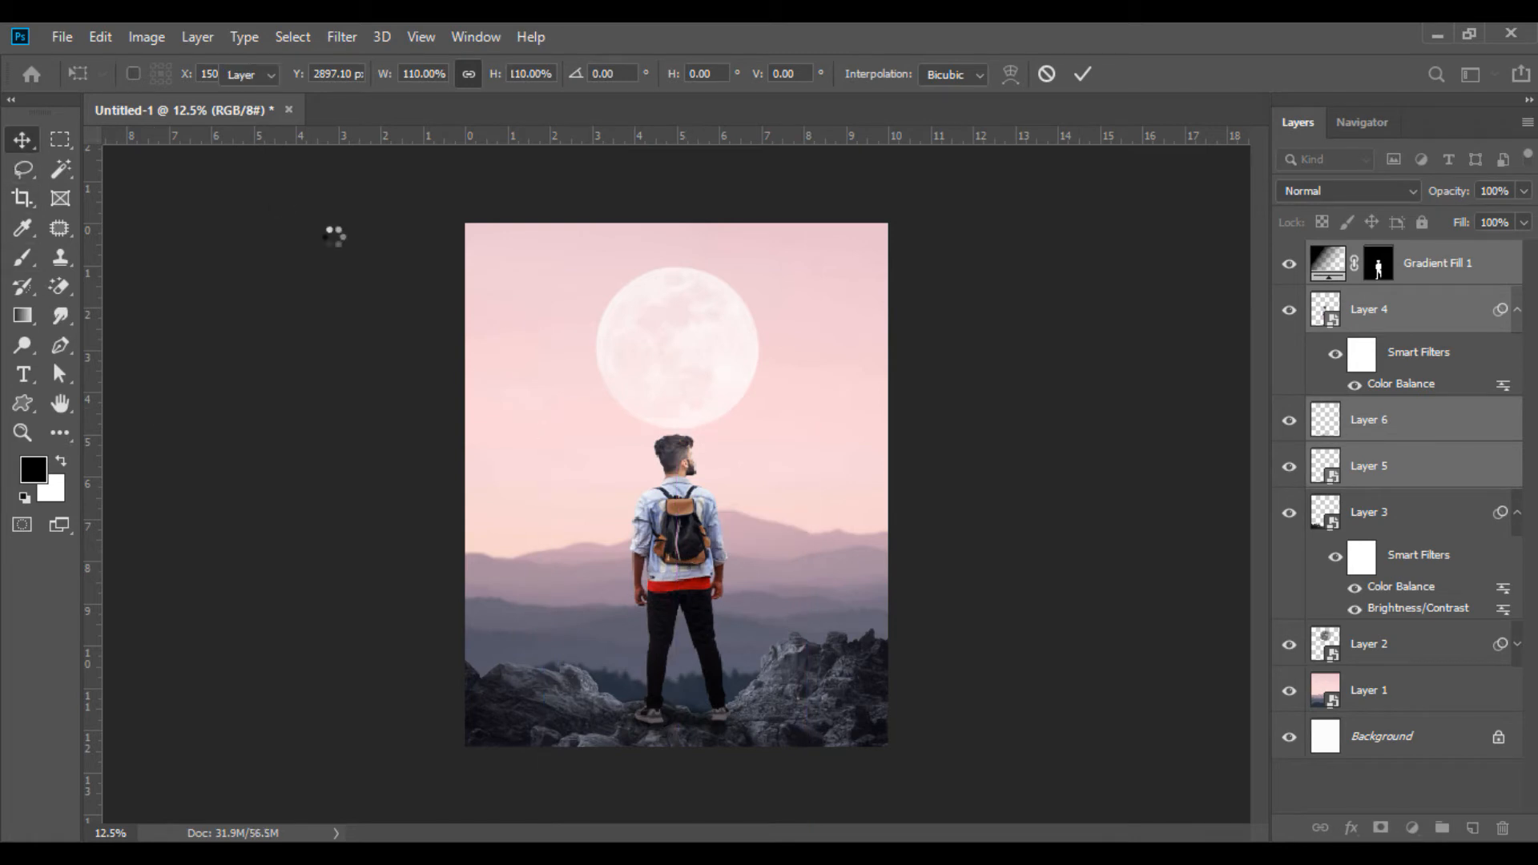
Load the man's outline from Layer 4 as a selection and add a new layer directly above it
{"action": "left_click", "coordinate": [1323, 312]}
{"action": "left_click", "coordinate": [1322, 313], "text": "ctrl"}
{"action": "left_click", "coordinate": [1473, 827]}
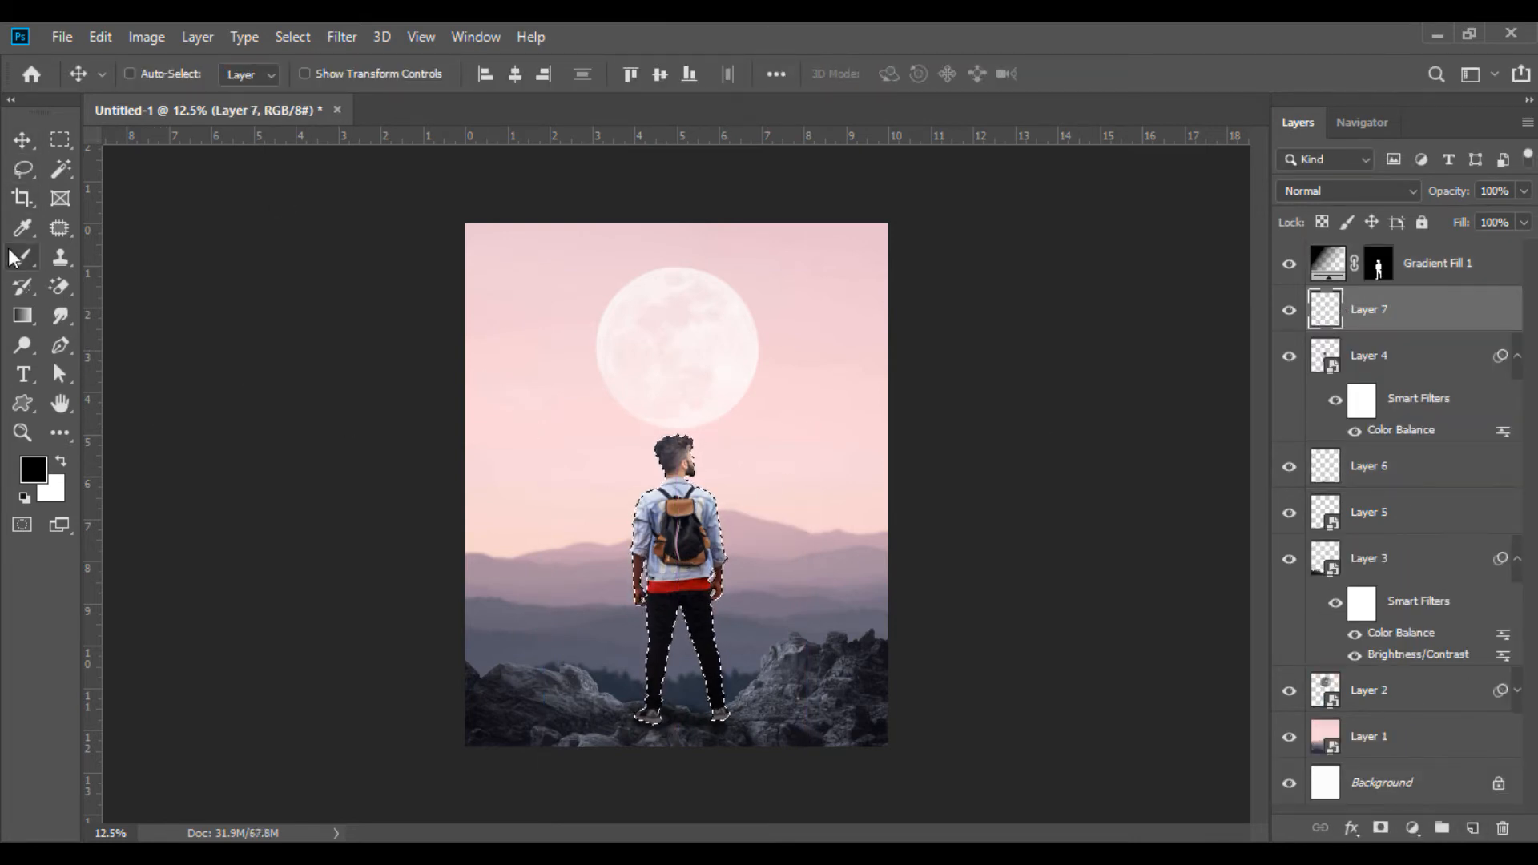
Activate the Brush tool and set the foreground colour to a light pink sampled from the sky
{"action": "left_click", "coordinate": [22, 257]}
{"action": "left_click", "coordinate": [33, 469]}
{"action": "left_click", "coordinate": [796, 358]}
{"action": "left_click", "coordinate": [1055, 442]}
Paint soft pink light along the man's edges on Layer 7 with a 228-pixel brush at 20% opacity
{"action": "key", "text": "ctrl+plus"}
{"action": "key", "text": "ctrl+plus"}
{"action": "key", "text": "ctrl+plus"}
{"action": "key", "text": "ctrl+plus"}
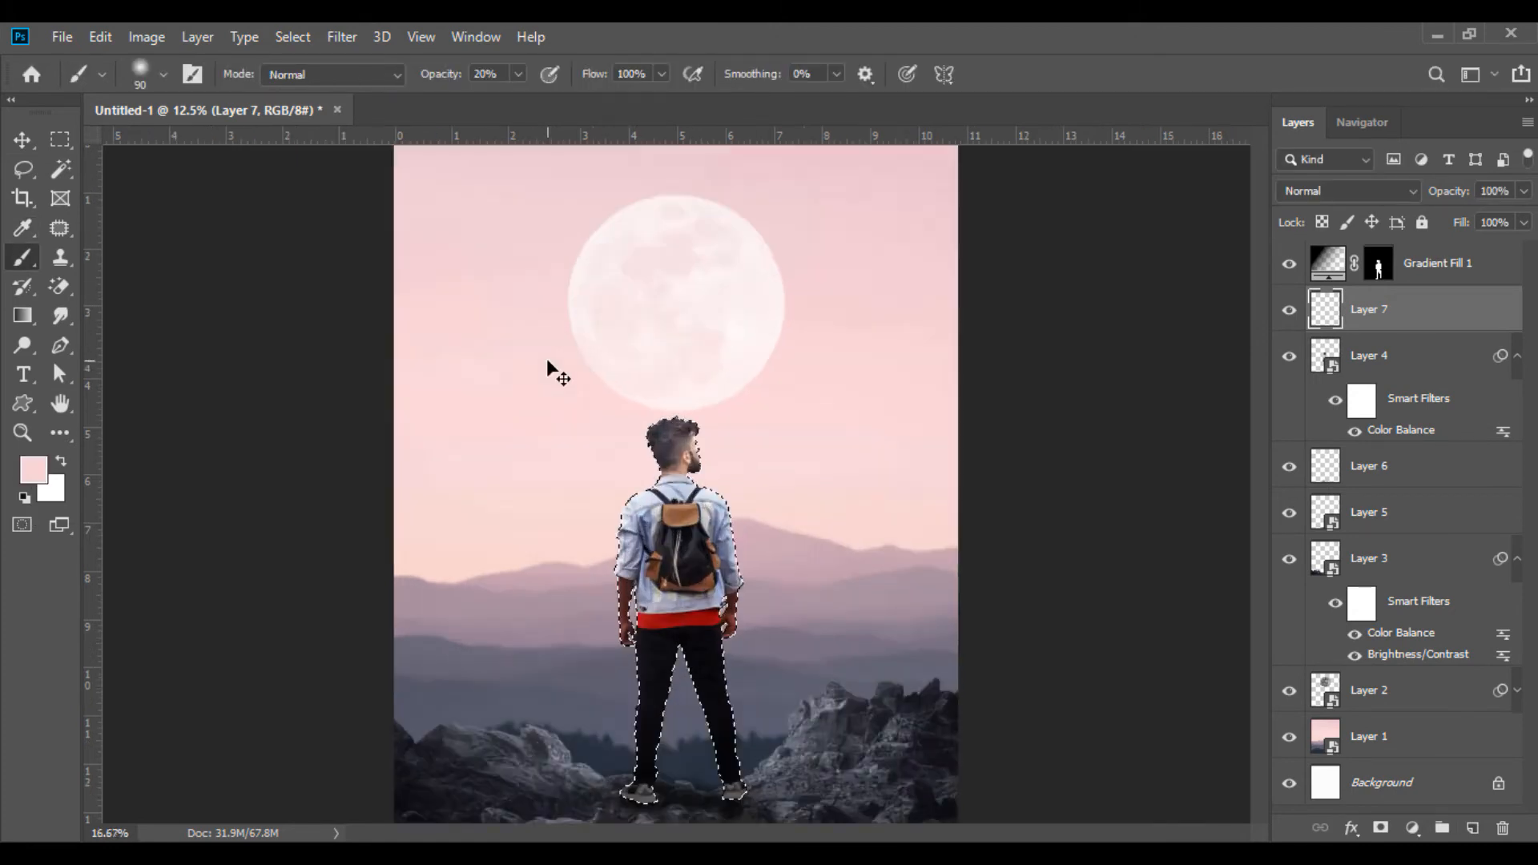
{"action": "right_click", "coordinate": [838, 344]}
{"action": "type", "text": "228"}
{"action": "key", "text": "Return"}
{"action": "left_click", "coordinate": [1330, 192]}
{"action": "left_click", "coordinate": [1314, 433]}
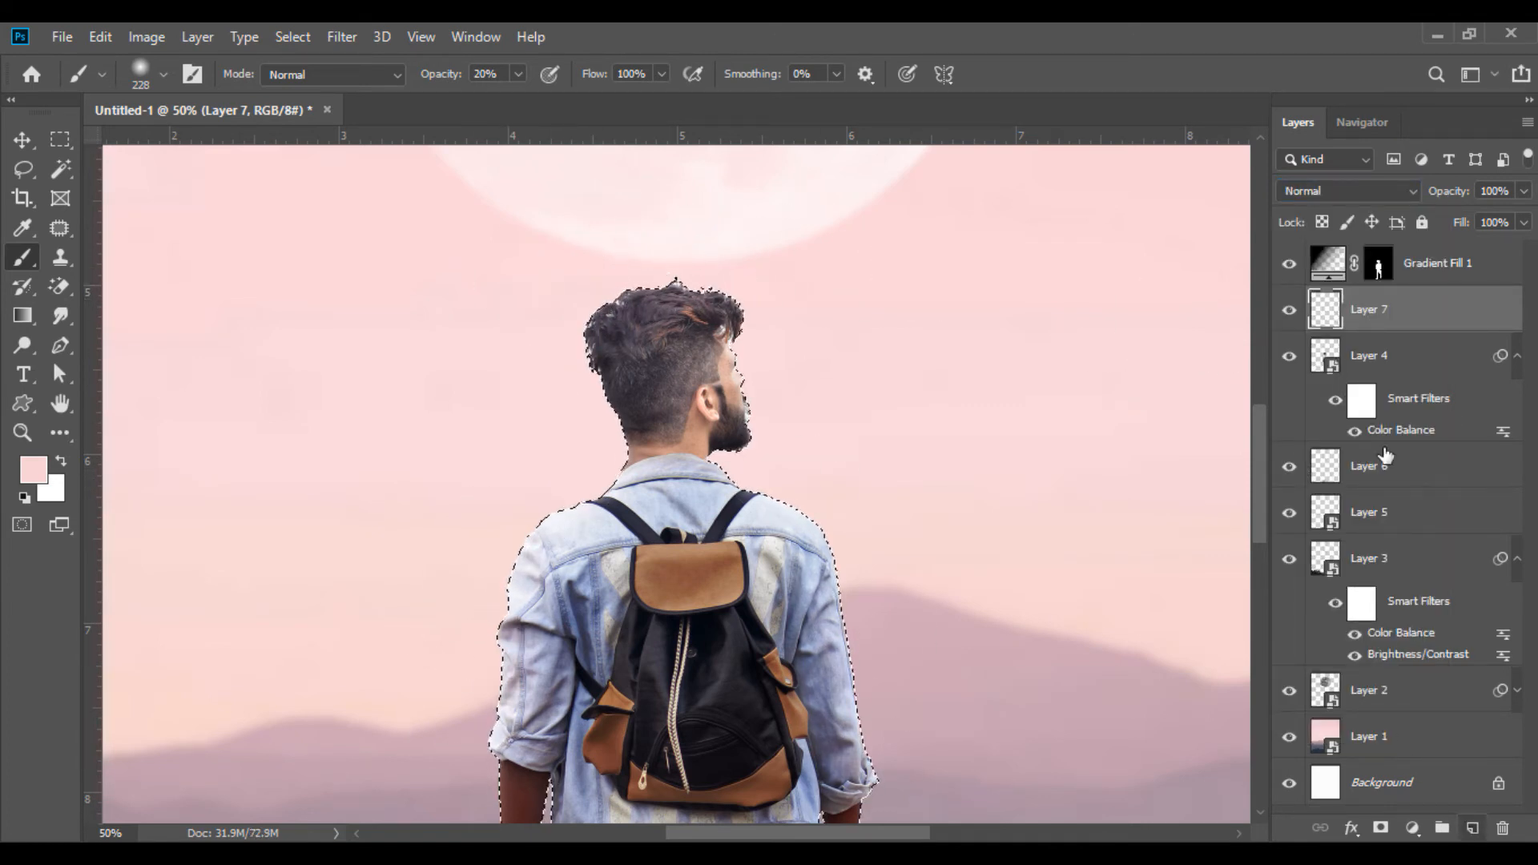
Add a new layer above Layer 7 in Screen mode and paint more pink light within the man's selection
{"action": "key", "text": "ctrl+shift+alt+n"}
{"action": "left_click", "coordinate": [1335, 195]}
{"action": "left_click", "coordinate": [1306, 379]}
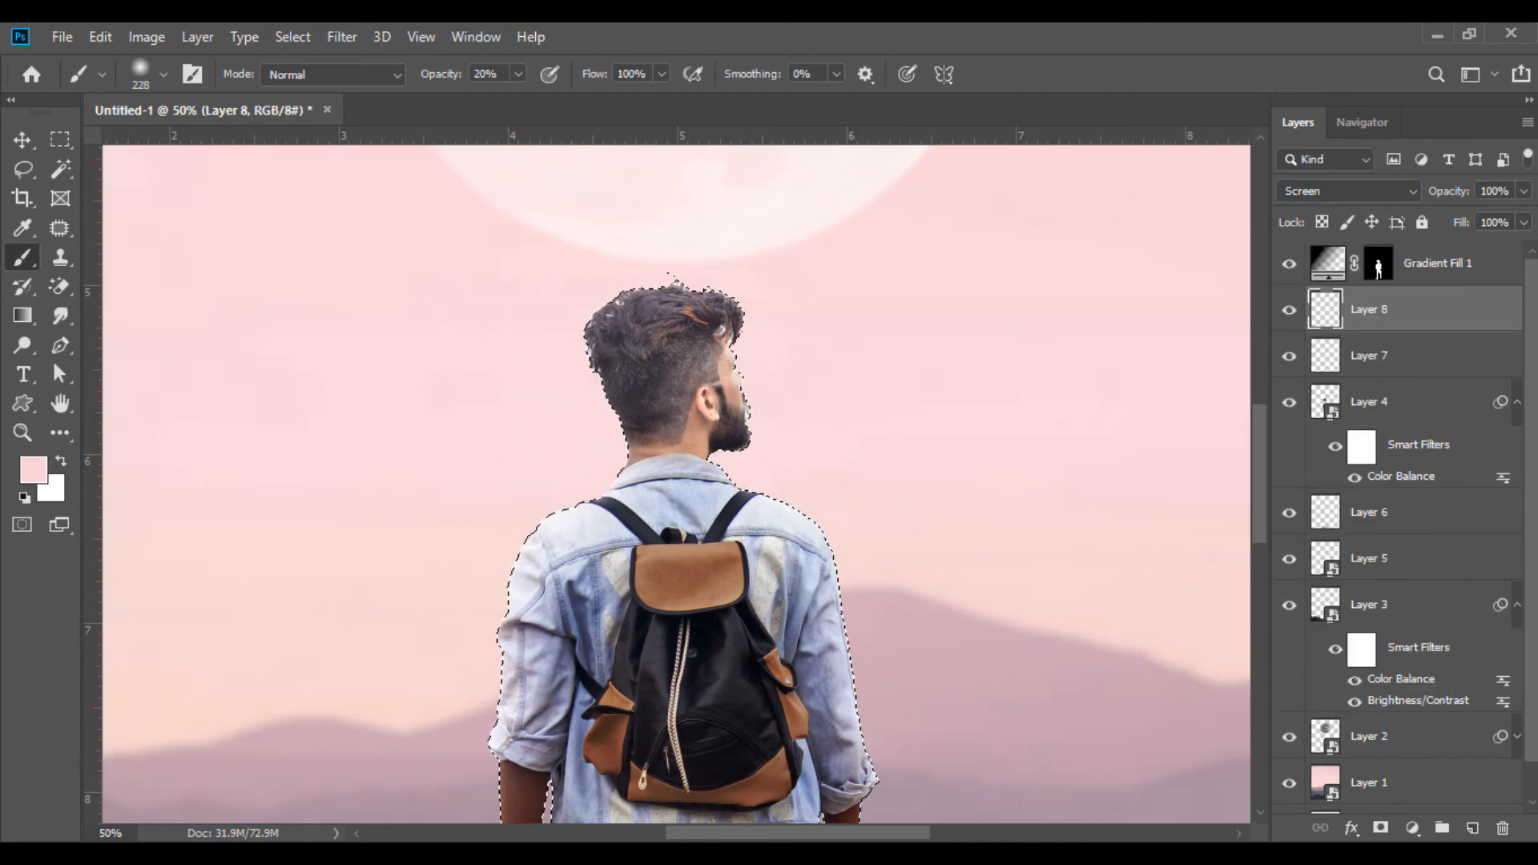
{"action": "scroll", "coordinate": [900, 566], "scroll_direction": "down", "scroll_amount": 3}
{"action": "scroll", "coordinate": [886, 464], "scroll_direction": "down", "scroll_amount": 4}
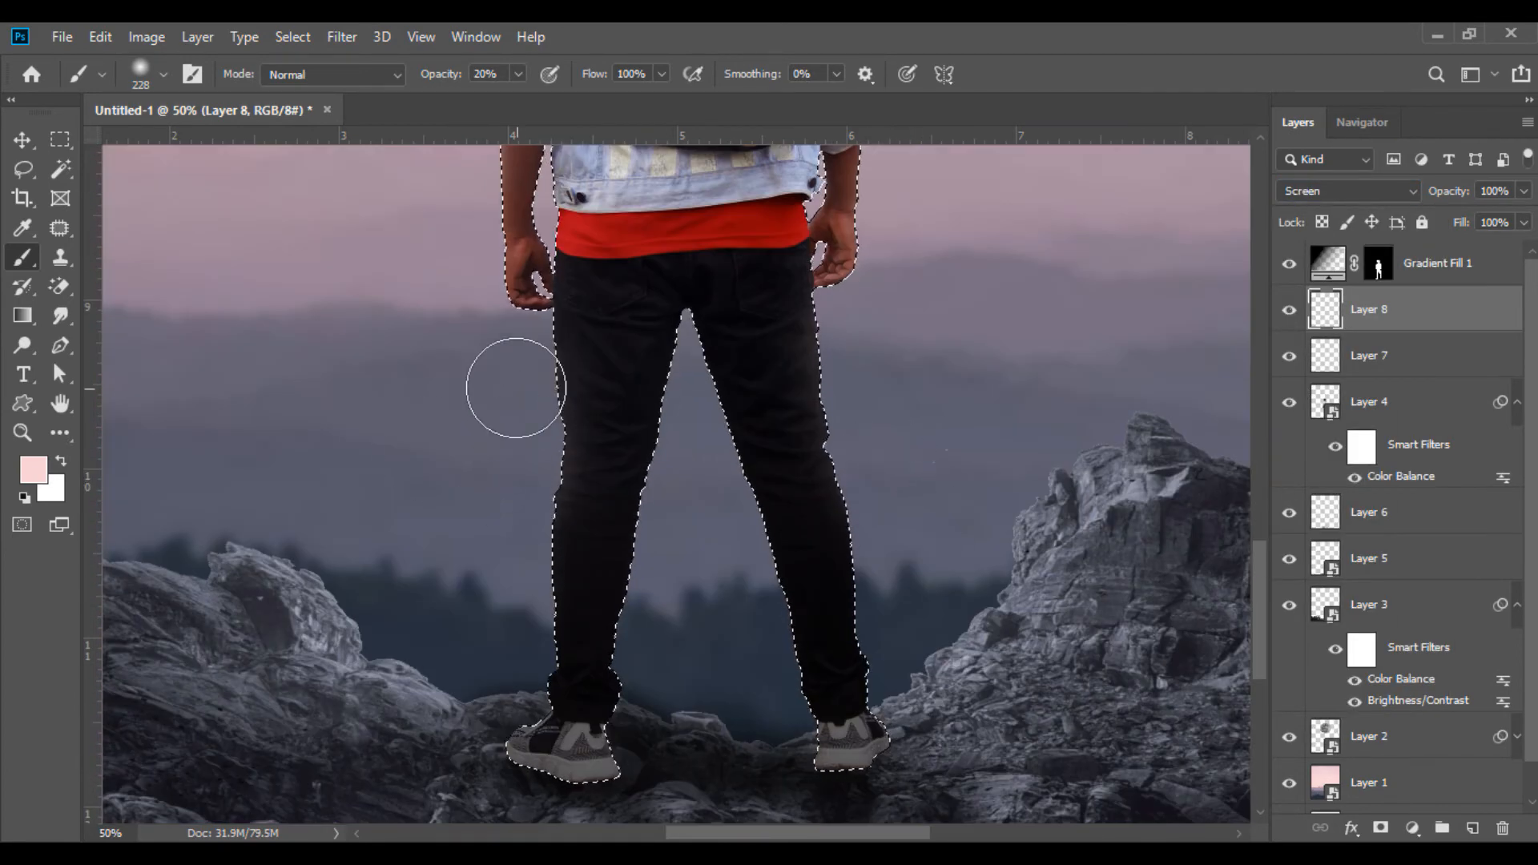
Deselect the man's outline and return to the whole composition with the Move tool active
{"action": "left_click", "coordinate": [23, 139]}
{"action": "left_click", "coordinate": [294, 39]}
{"action": "left_click", "coordinate": [337, 86]}
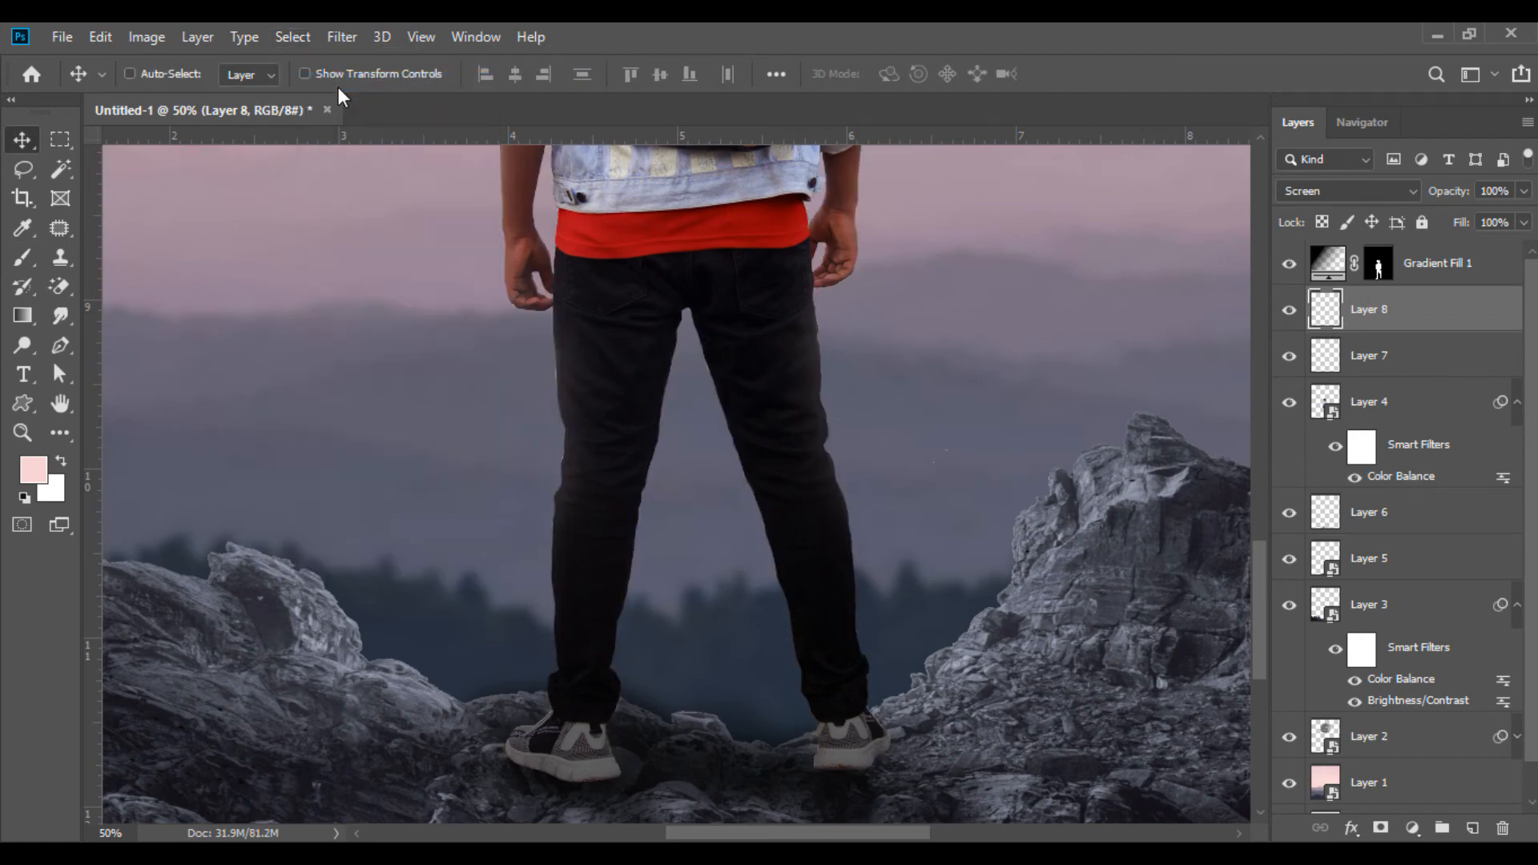
{"action": "key", "text": "ctrl+minus"}
{"action": "key", "text": "ctrl+minus"}
{"action": "key", "text": "ctrl+minus"}
{"action": "key", "text": "ctrl+minus"}
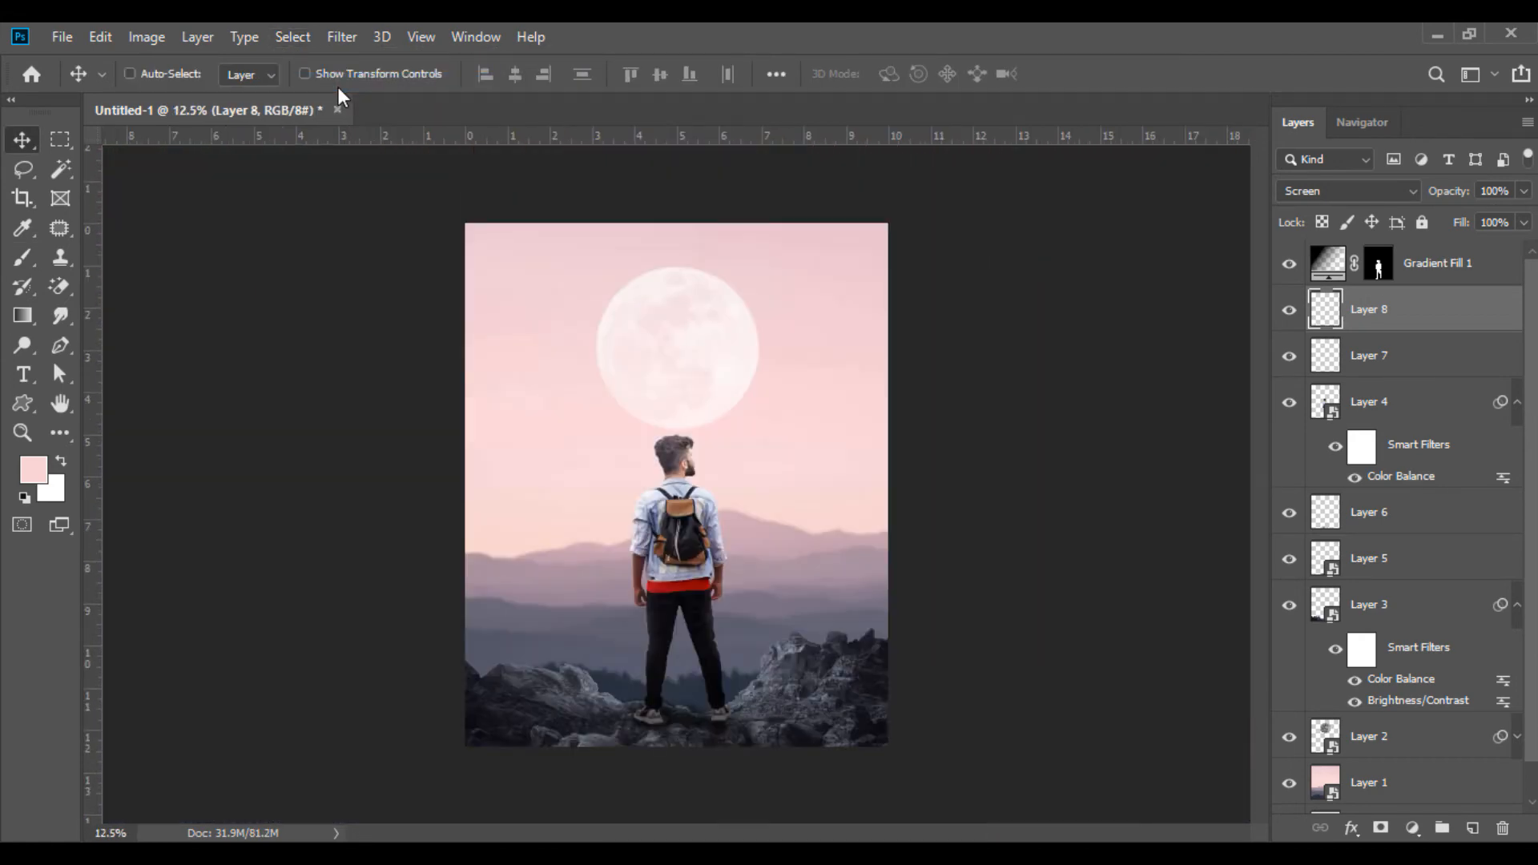
Merge all visible layers and duplicate the resulting Background layer
{"action": "right_click", "coordinate": [1369, 315]}
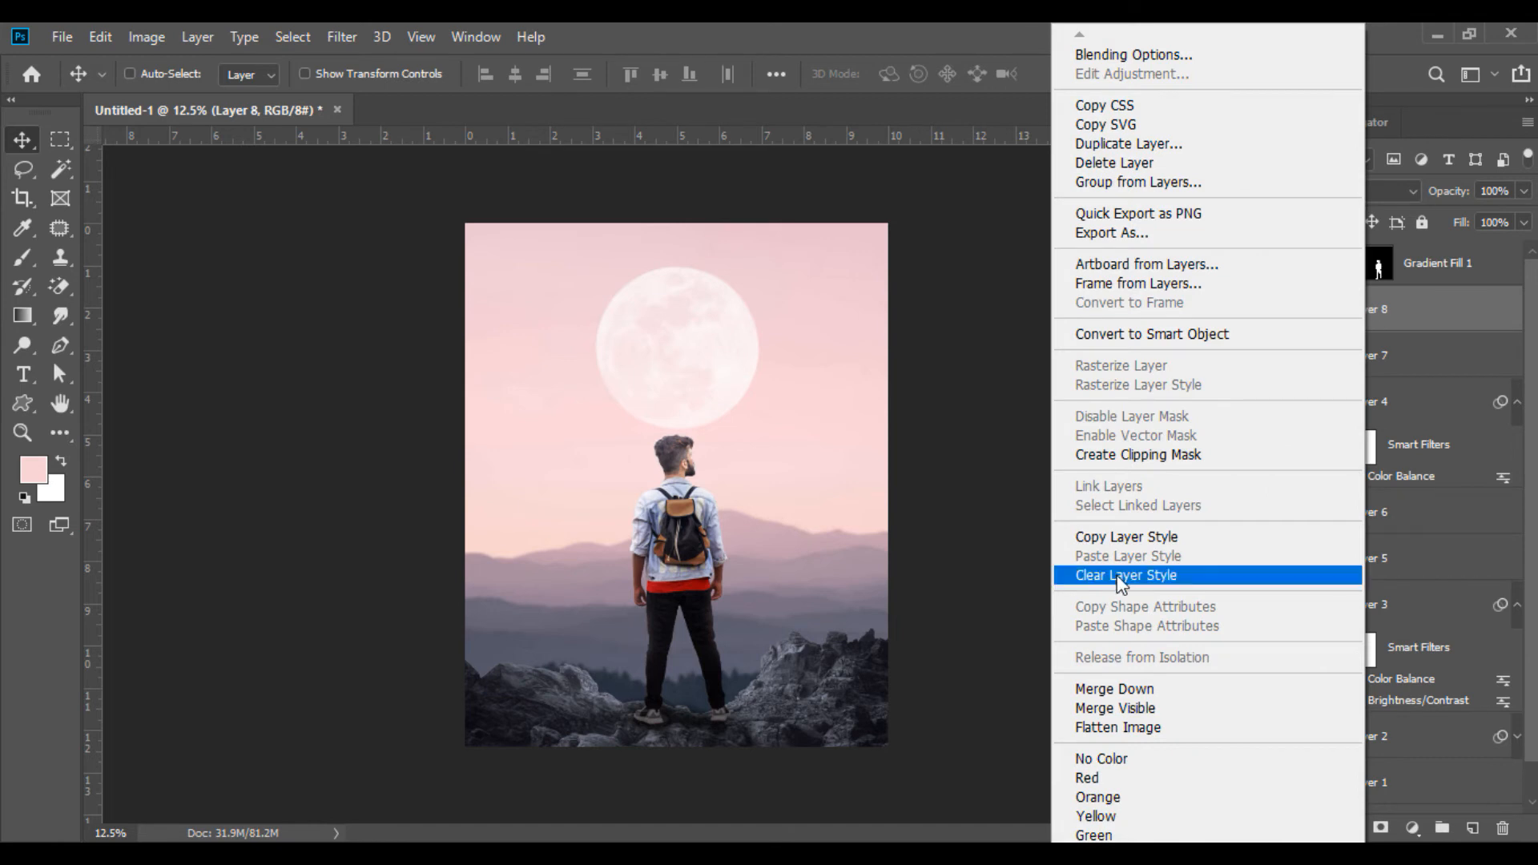
{"action": "left_click", "coordinate": [1146, 707]}
{"action": "left_click_drag", "start_coordinate": [1362, 276], "coordinate": [1471, 829]}
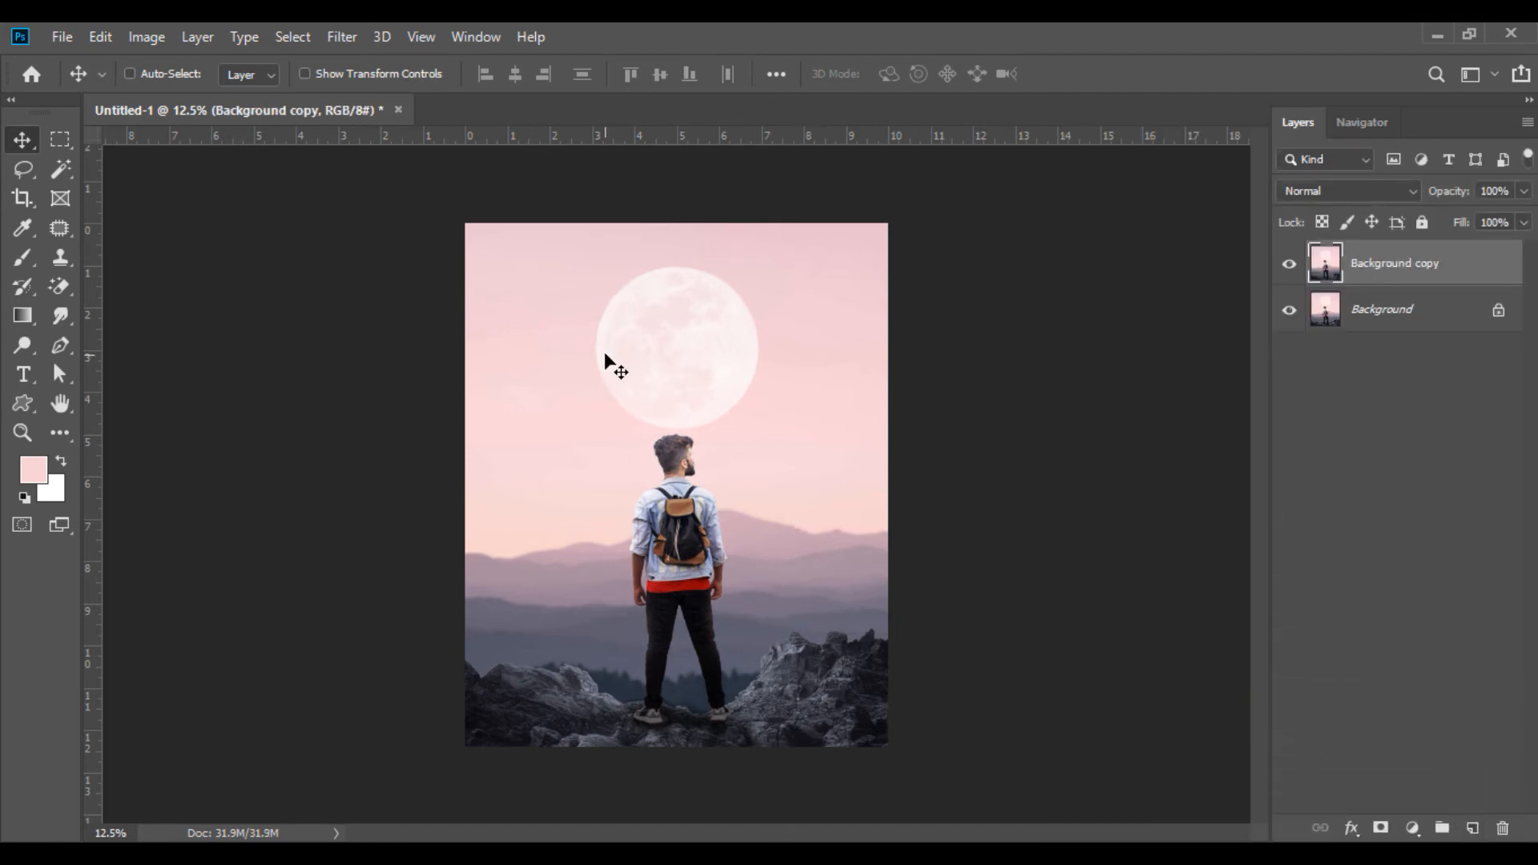
In the Camera Raw Filter, set Contrast +10, Highlights -40, Shadows +20, Blacks -20 and Clarity +20 on the duplicate layer
{"action": "left_click", "coordinate": [342, 37]}
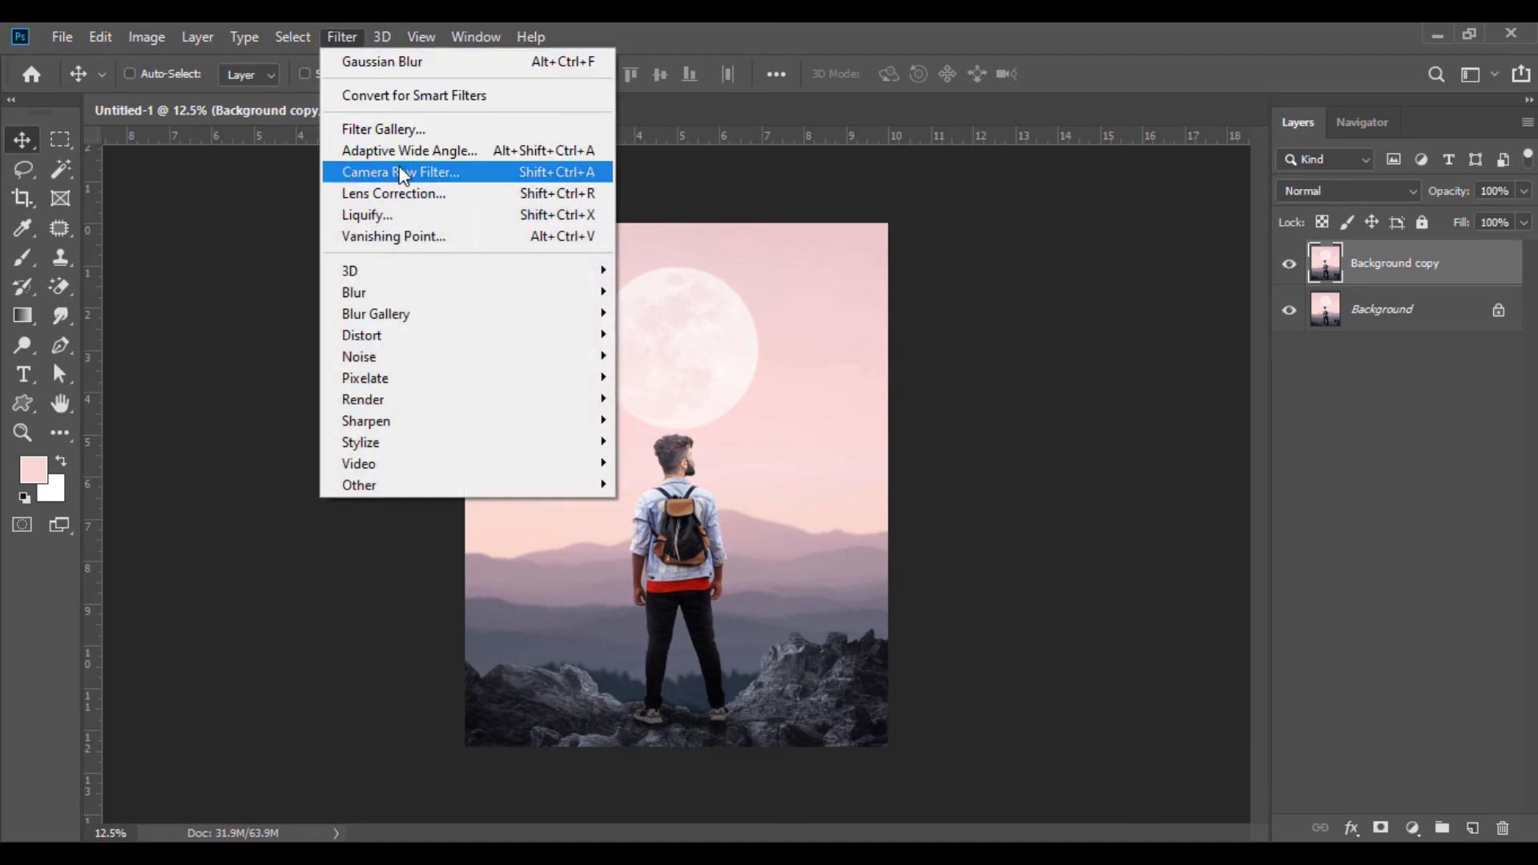
{"action": "left_click", "coordinate": [401, 172]}
{"action": "left_click_drag", "start_coordinate": [1142, 636], "coordinate": [1172, 671]}
{"action": "left_click_drag", "start_coordinate": [1145, 738], "coordinate": [1121, 739]}
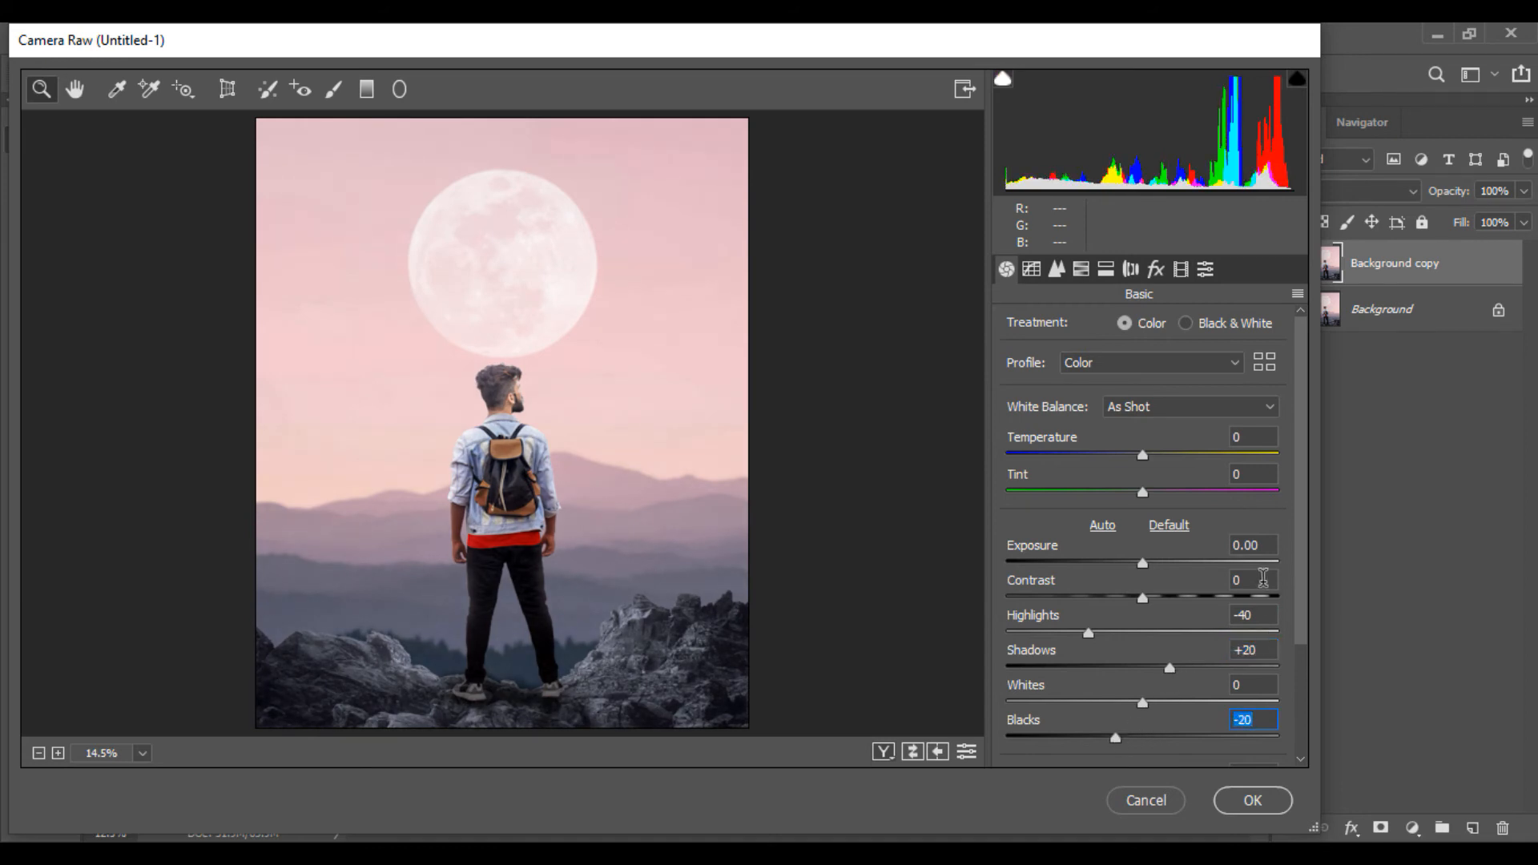
{"action": "type", "text": "10"}
{"action": "left_click_drag", "start_coordinate": [1302, 571], "coordinate": [1303, 691]}
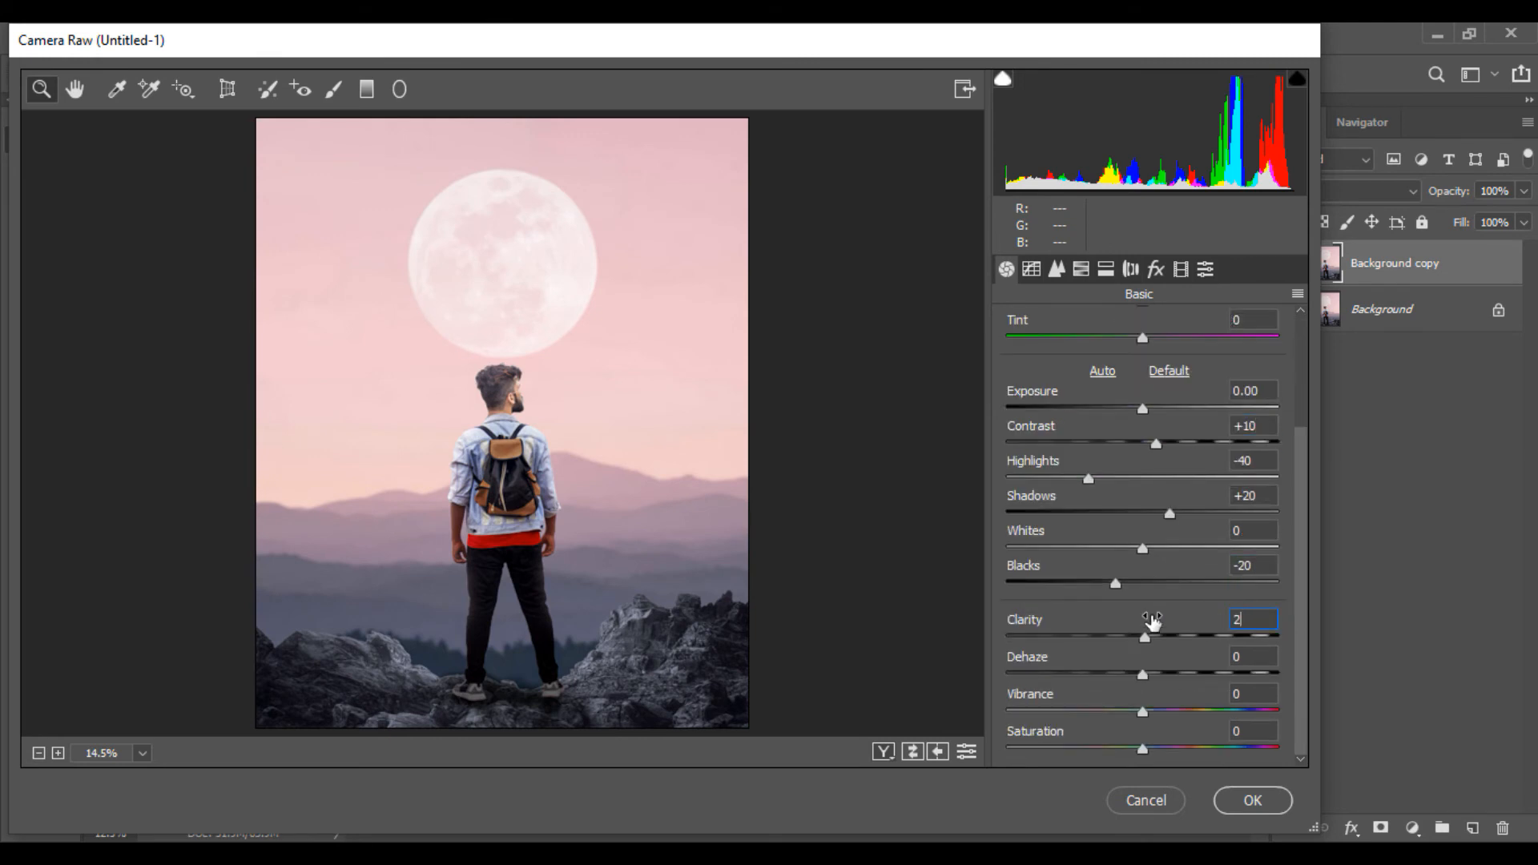
{"action": "type", "text": "20"}
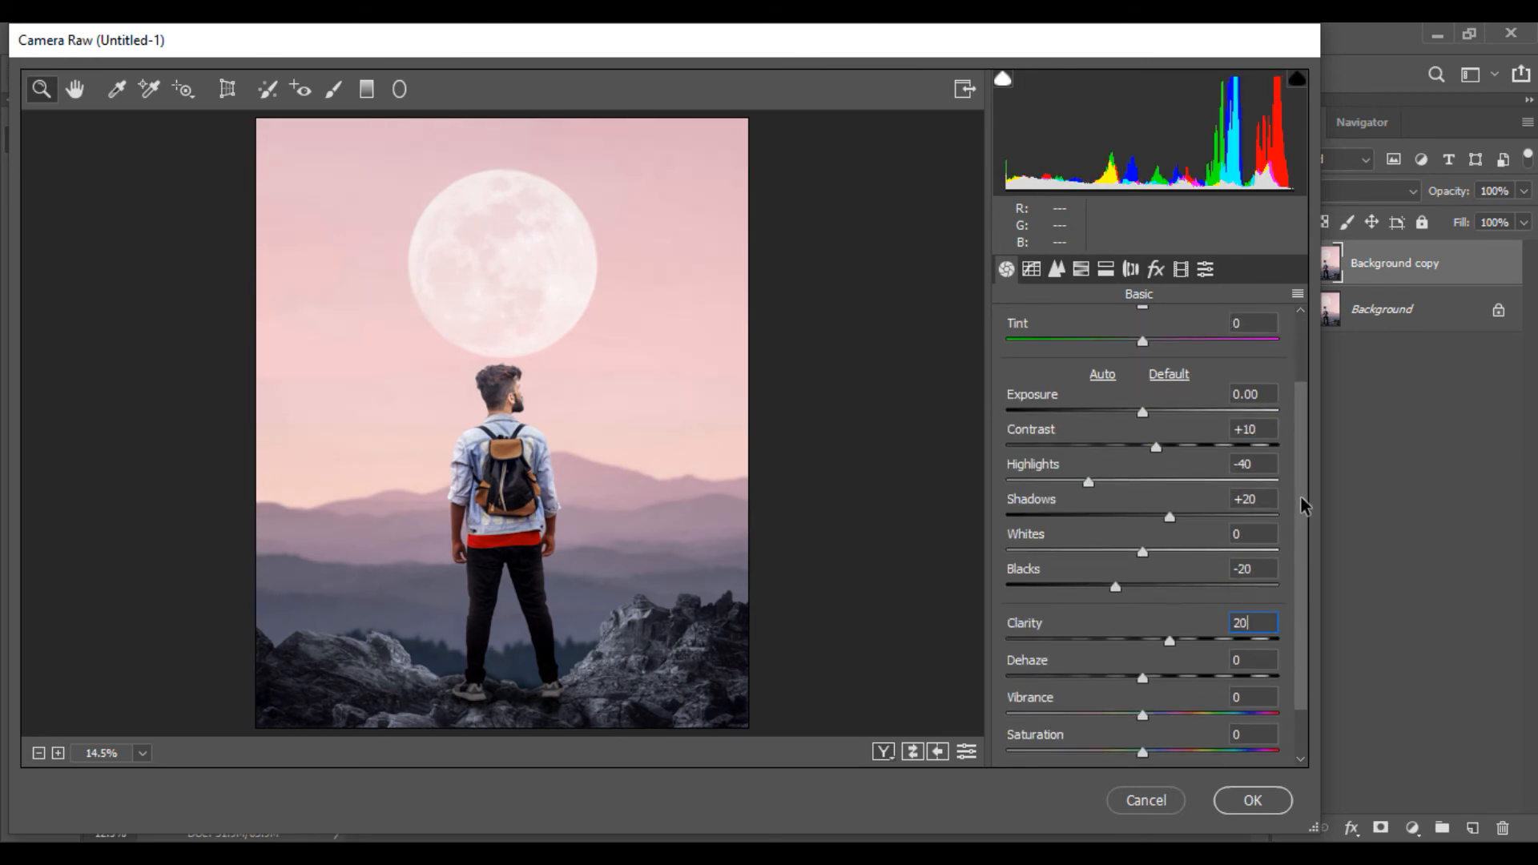
{"action": "left_click_drag", "start_coordinate": [1304, 515], "coordinate": [1304, 432]}
Add a slight dark vignette, fine-tune the temperature and tint, and apply the Camera Raw Filter
{"action": "left_click", "coordinate": [1155, 269]}
{"action": "left_click_drag", "start_coordinate": [1150, 565], "coordinate": [1136, 564]}
{"action": "left_click", "coordinate": [1007, 270]}
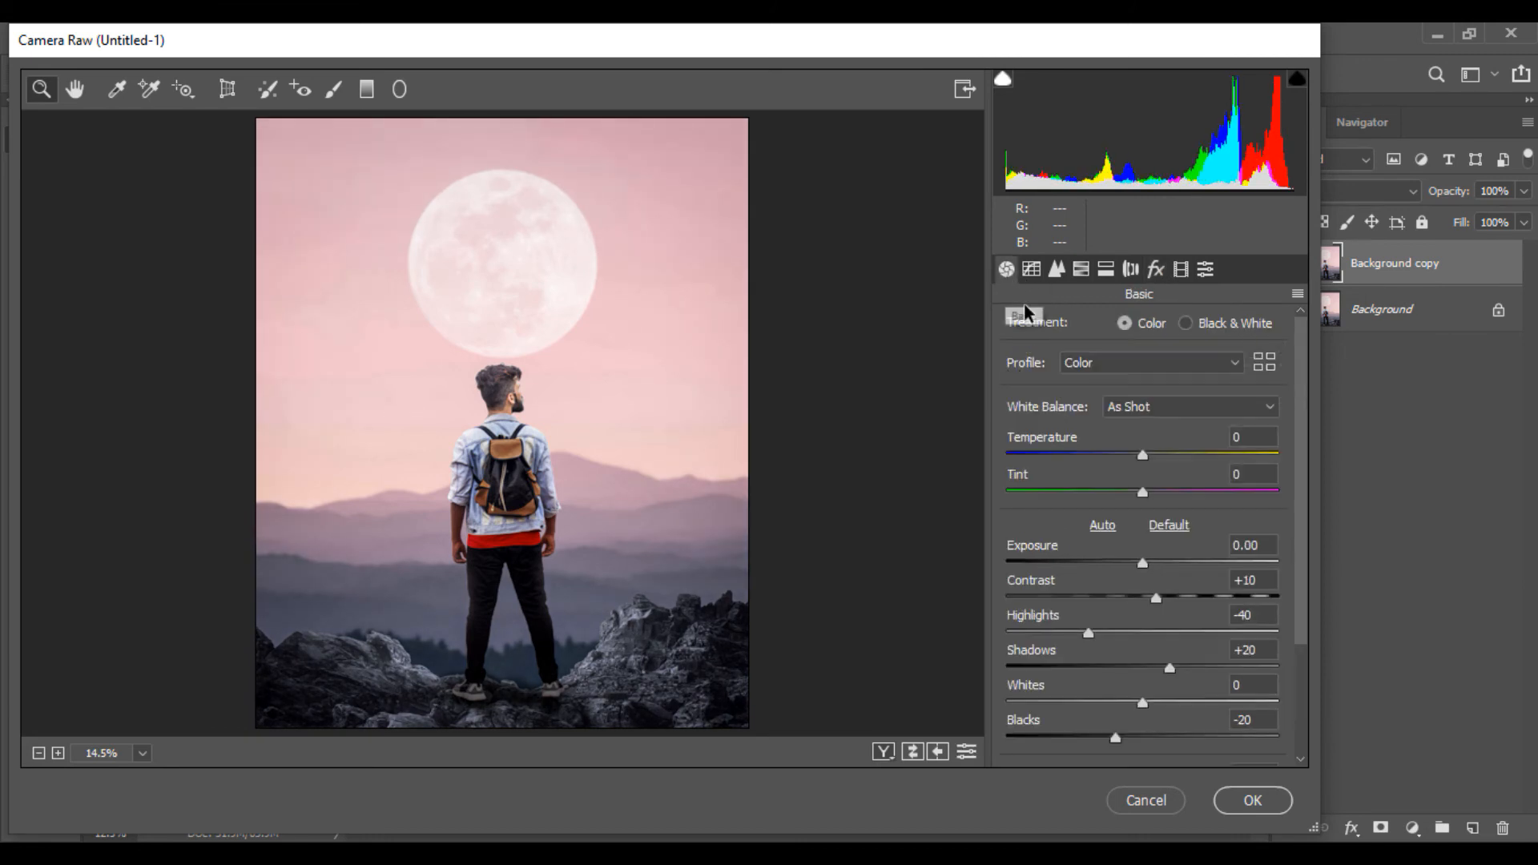
{"action": "left_click_drag", "start_coordinate": [1133, 455], "coordinate": [1149, 498]}
{"action": "left_click", "coordinate": [1242, 800]}
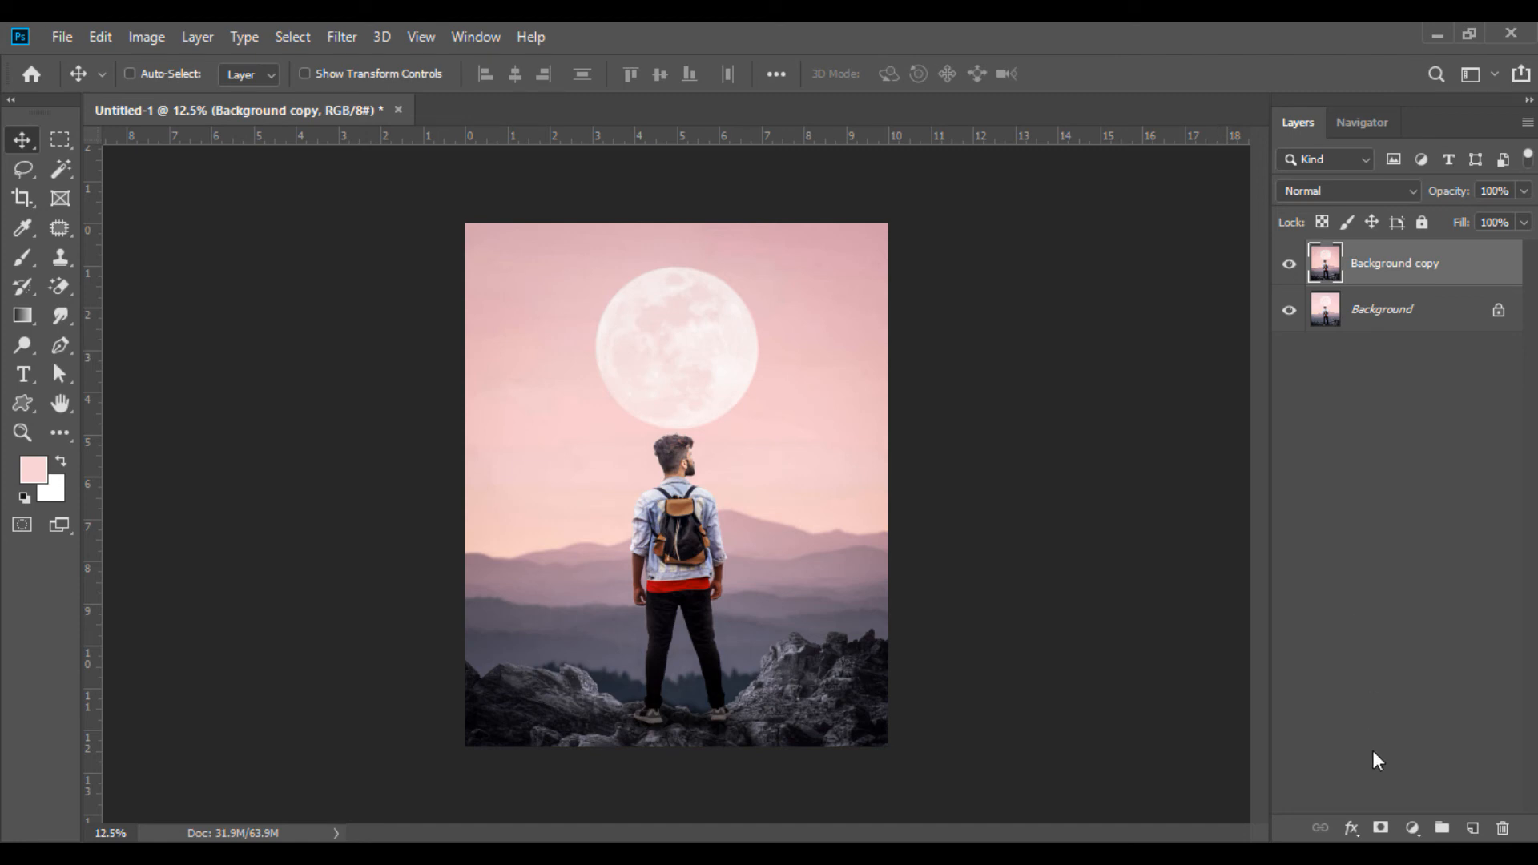
Add a Color Lookup adjustment layer above Background copy using the "_Orange and Teal 16" 3D LUT
{"action": "left_click", "coordinate": [1412, 827]}
{"action": "left_click", "coordinate": [1418, 696]}
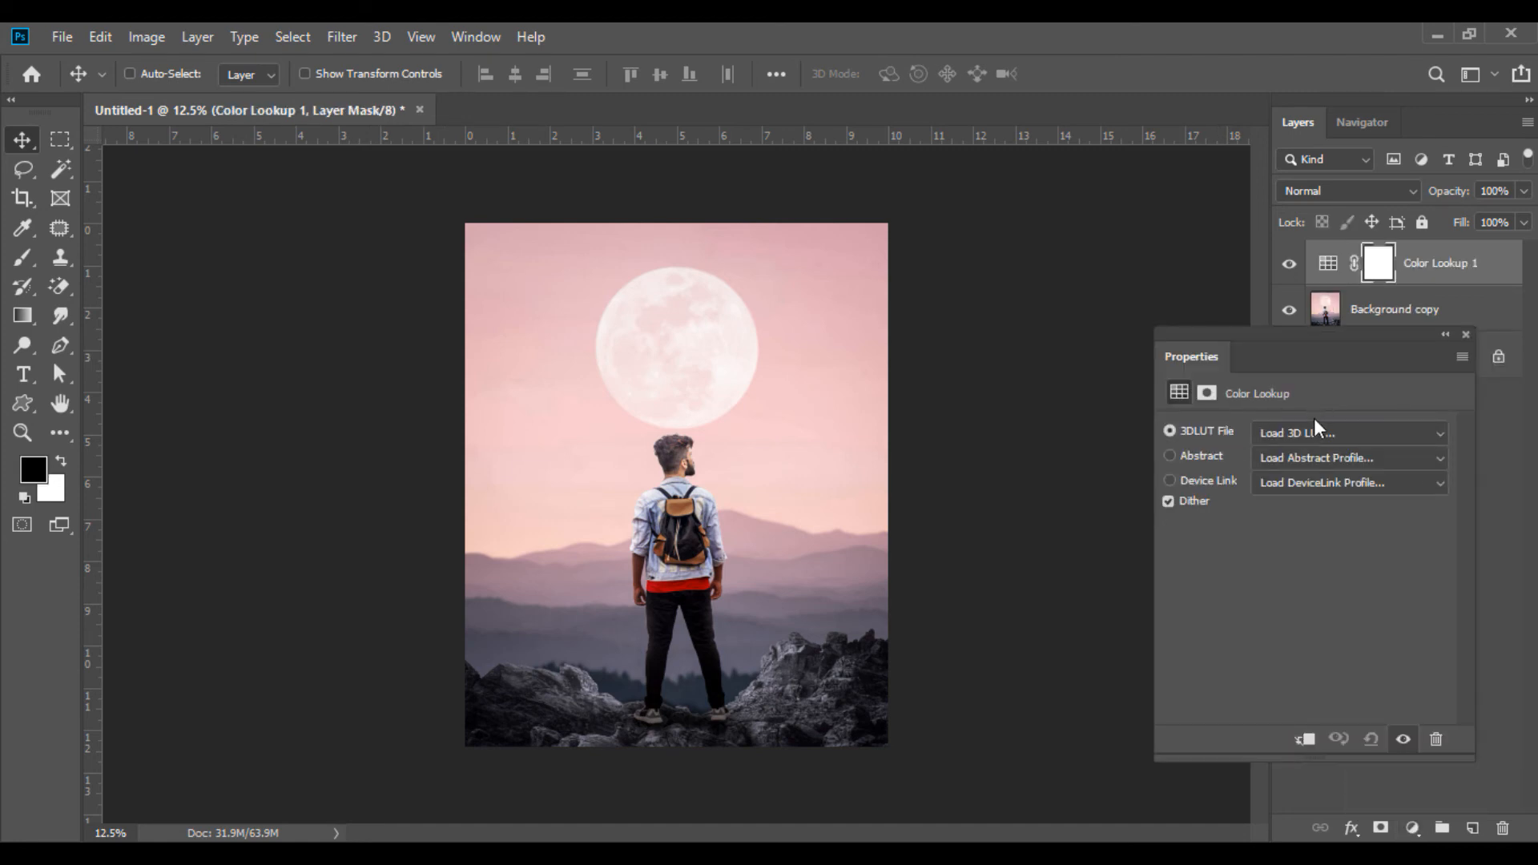
{"action": "left_click", "coordinate": [1315, 430]}
{"action": "left_click", "coordinate": [1328, 101]}
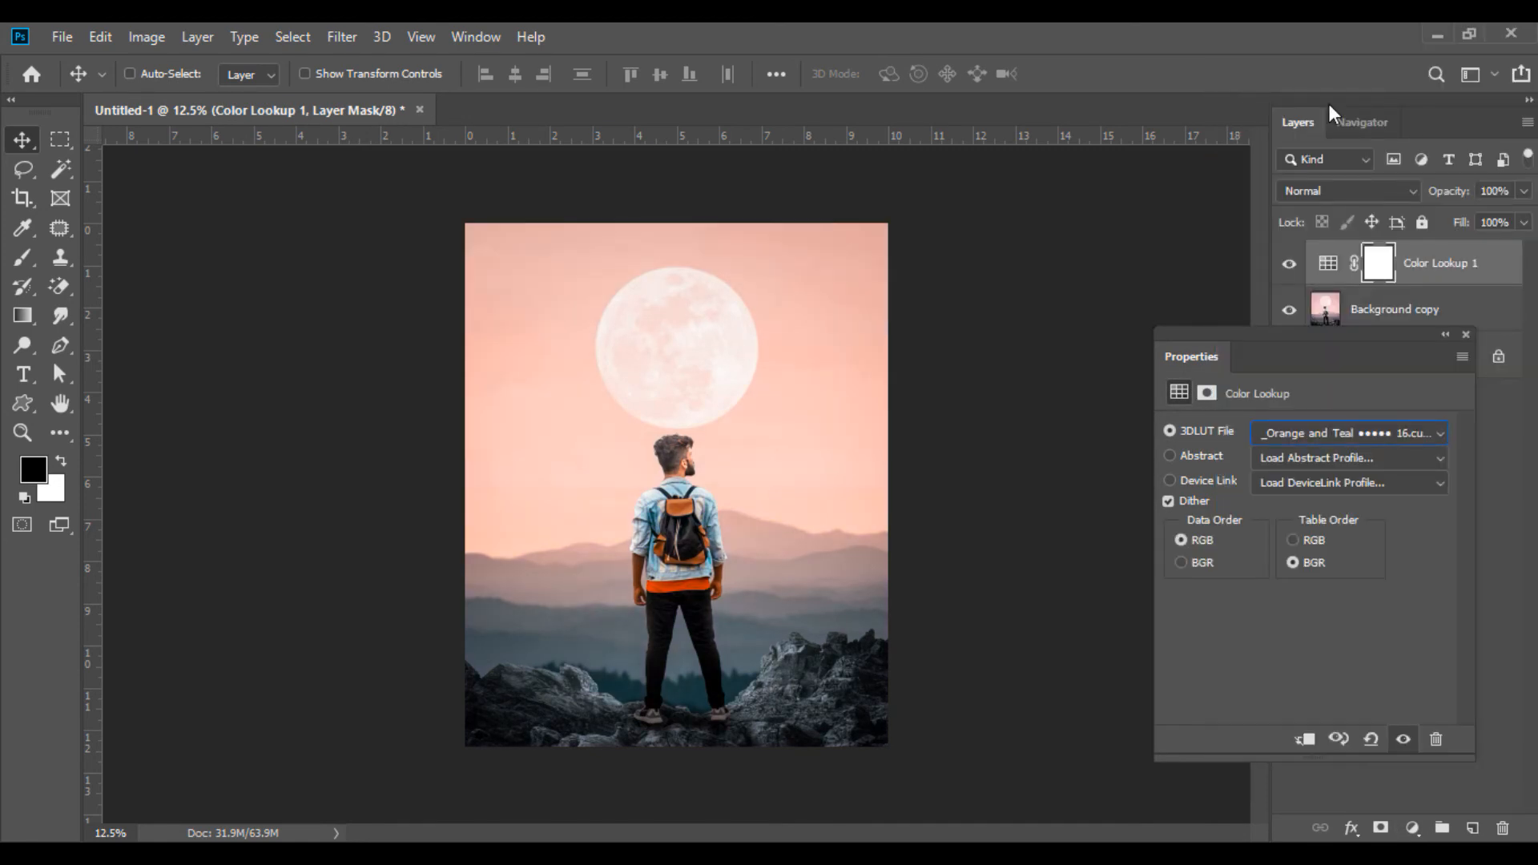
{"action": "left_click", "coordinate": [1467, 335]}
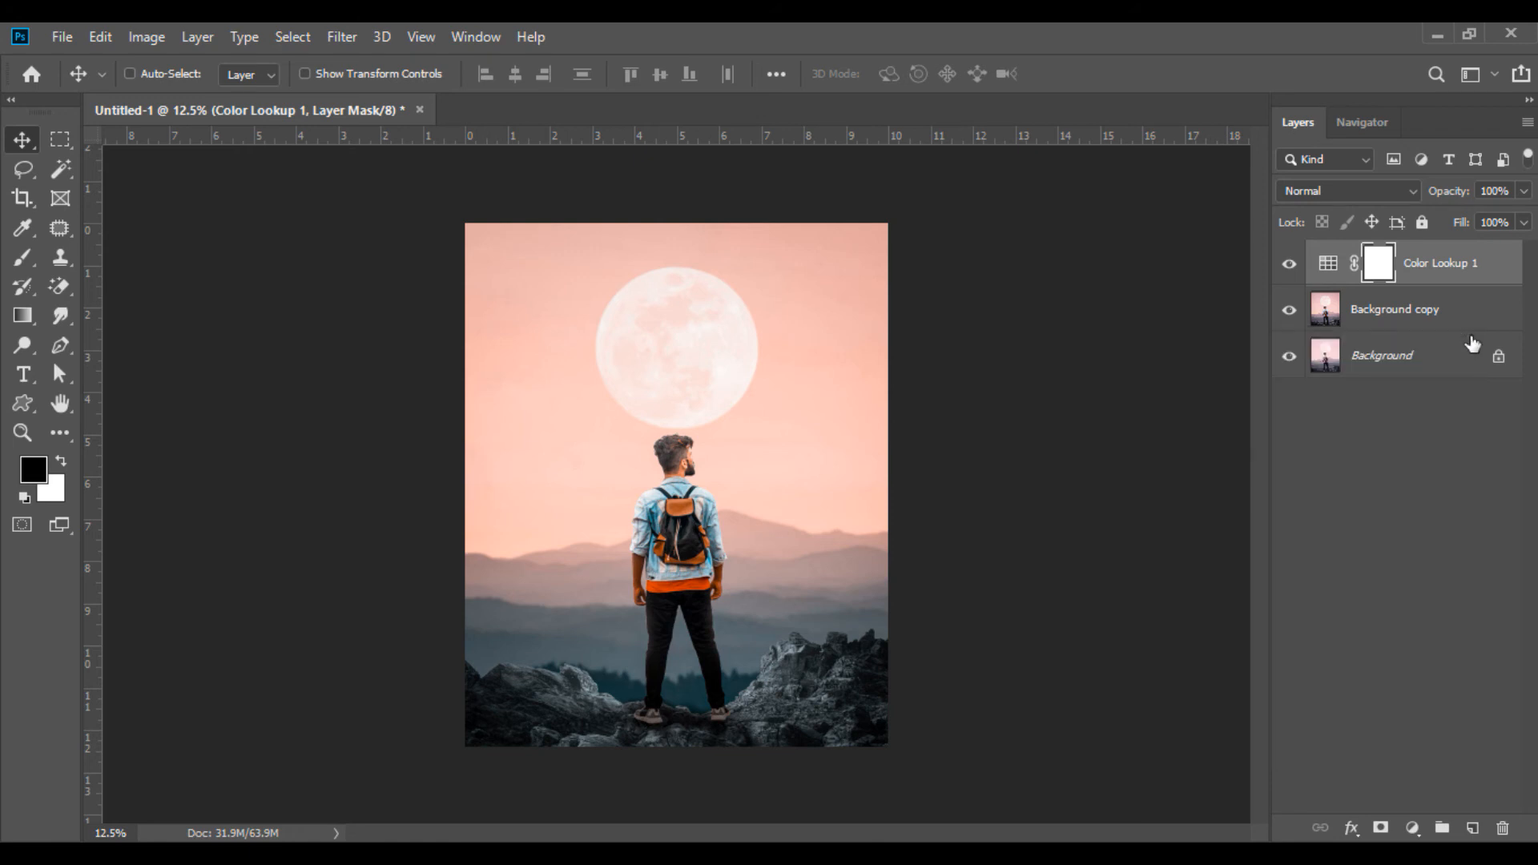
Set the Color Lookup layer's fill to 70% and merge it down into Background copy
{"action": "left_click", "coordinate": [1494, 223]}
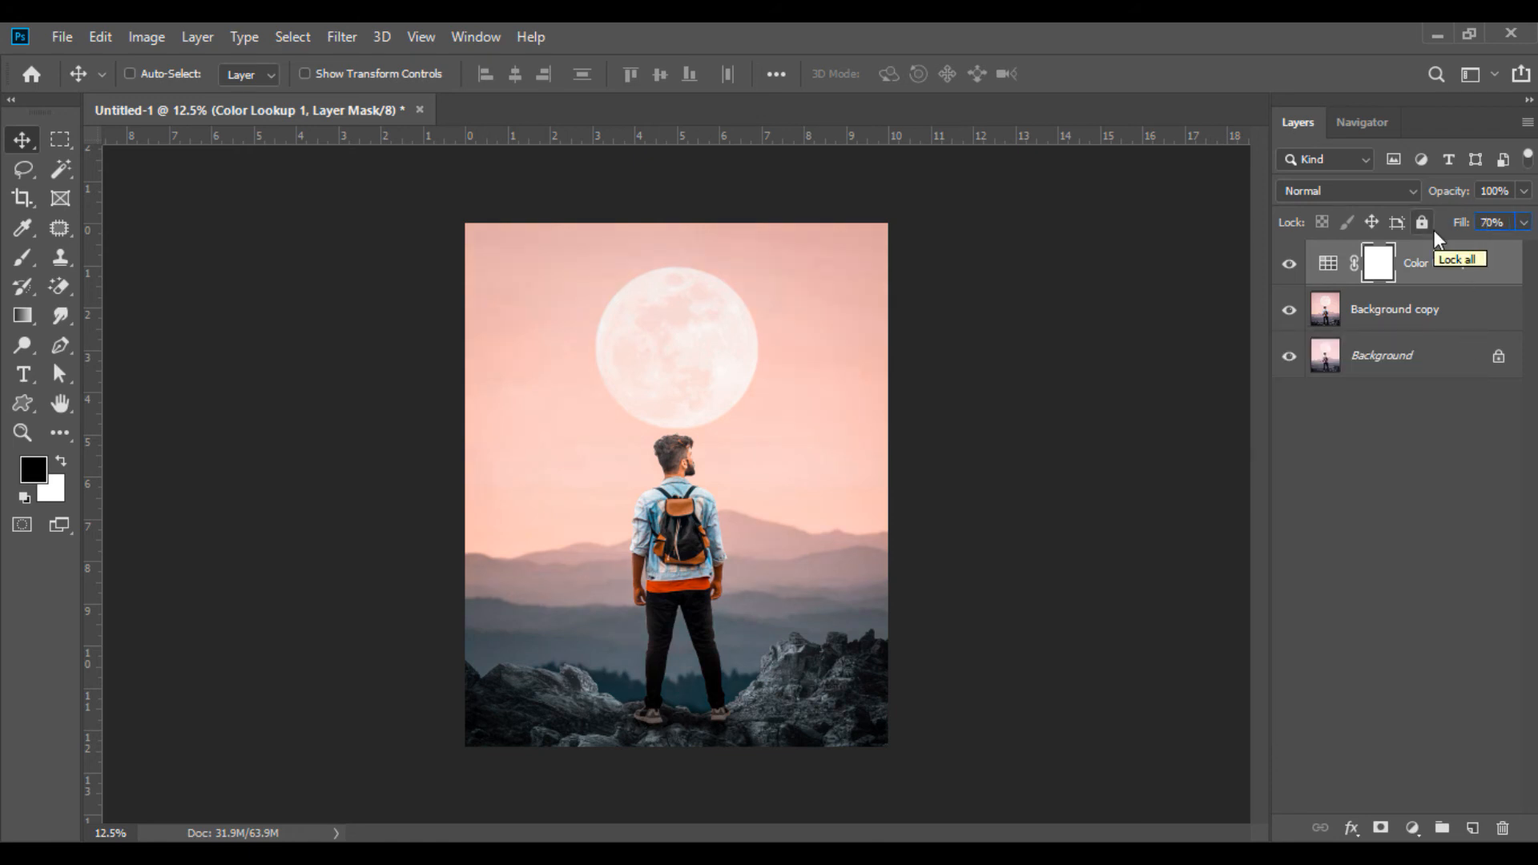
{"action": "right_click", "coordinate": [1414, 267]}
{"action": "left_click", "coordinate": [1162, 691]}
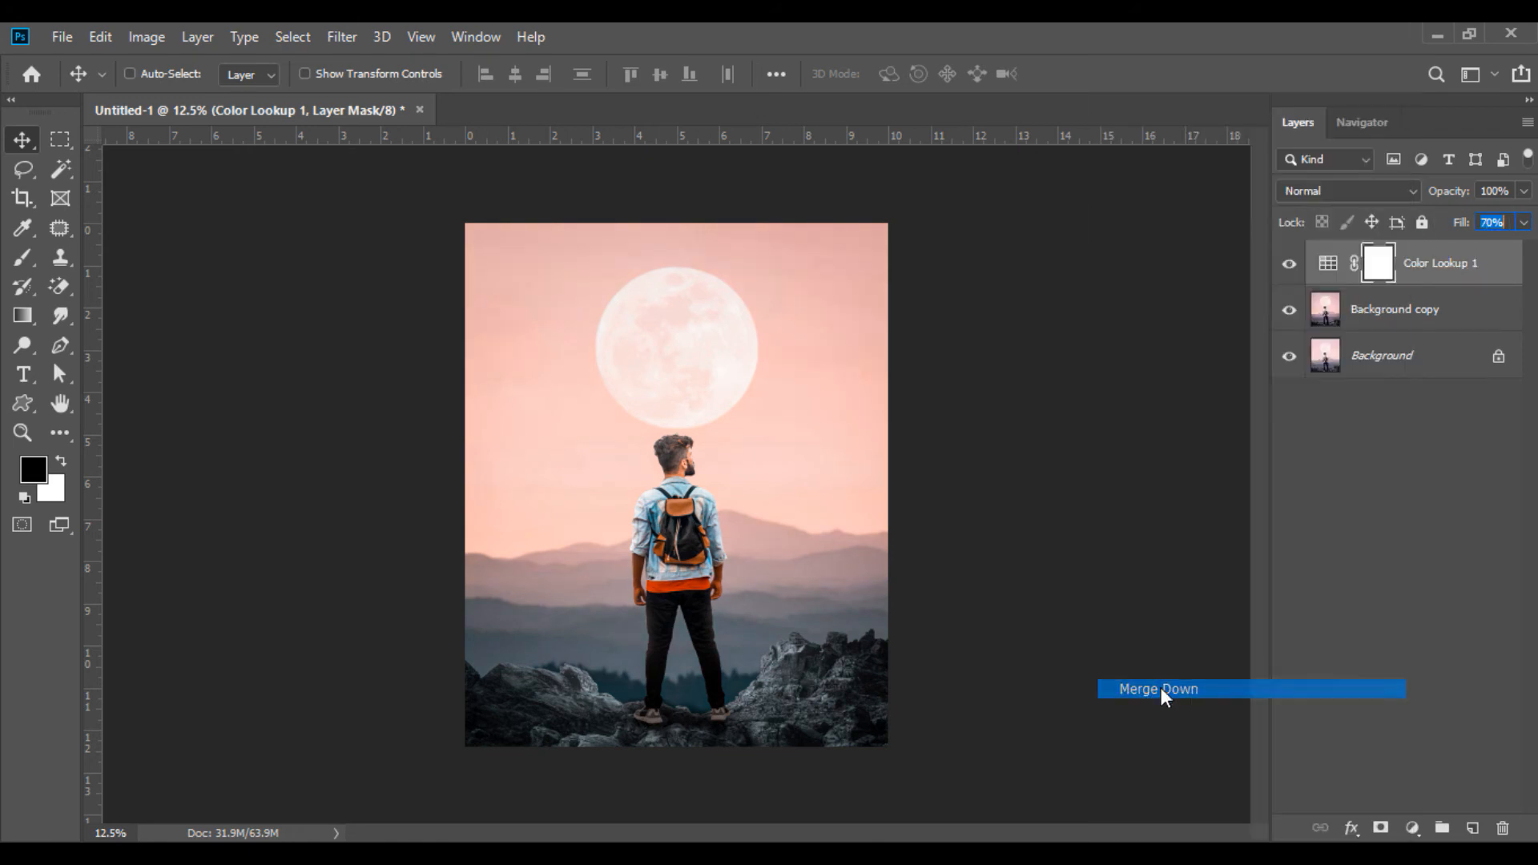
Switch to the file window and open Nma.png in Photoshop as a separate document
{"action": "key", "text": "alt+Tab"}
{"action": "left_click", "coordinate": [742, 248]}
{"action": "left_click_drag", "start_coordinate": [742, 247], "coordinate": [577, 110]}
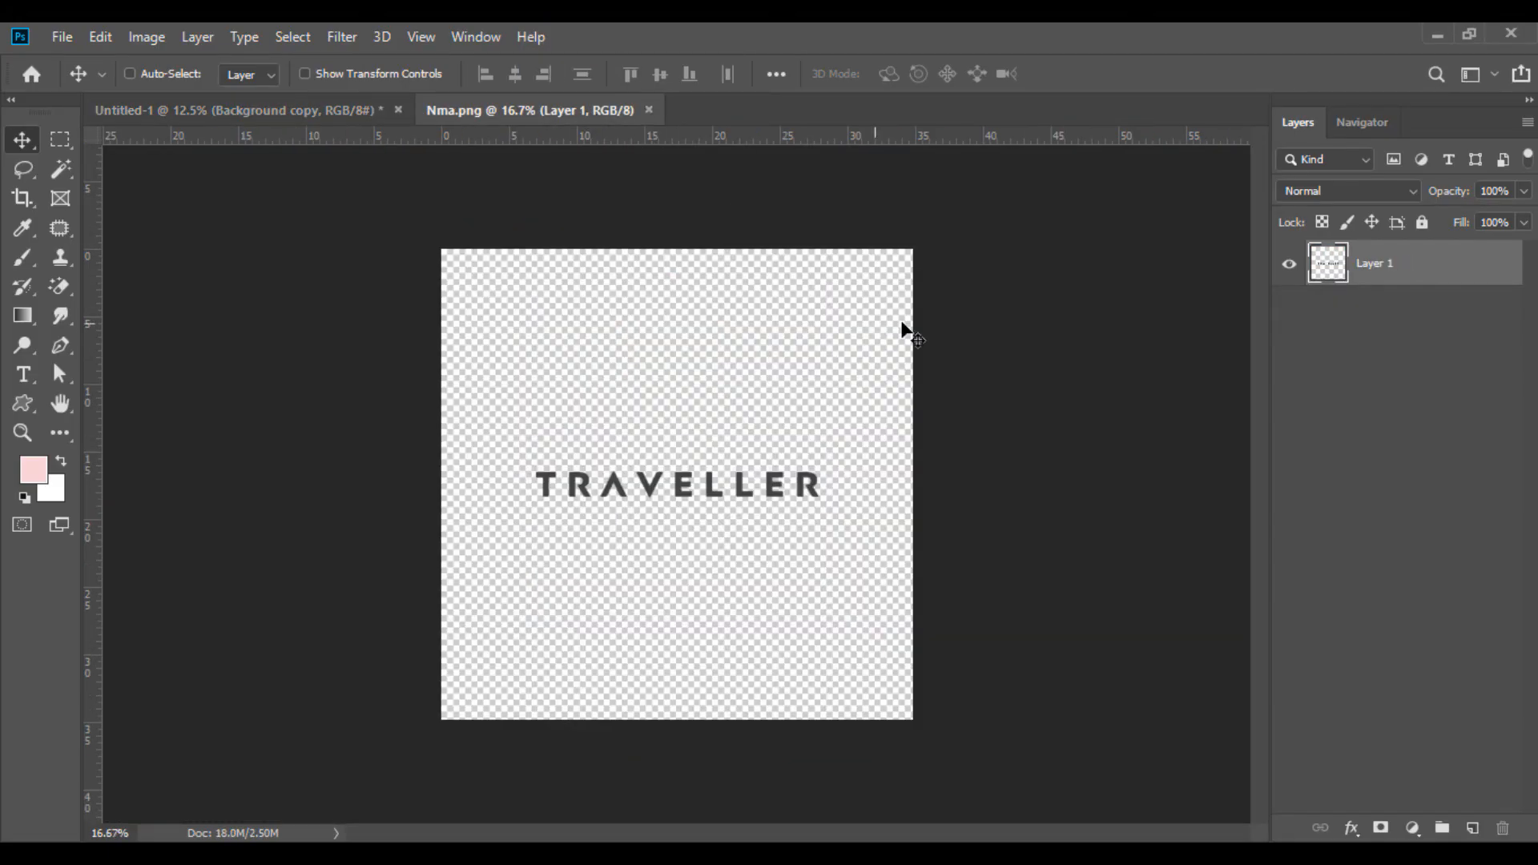
Convert the TRAVELLER title layer to a smart object and bring it into the poster near the moon's upper edge
{"action": "right_click", "coordinate": [1364, 277]}
{"action": "left_click", "coordinate": [1194, 333]}
{"action": "left_click_drag", "start_coordinate": [892, 481], "coordinate": [700, 281]}
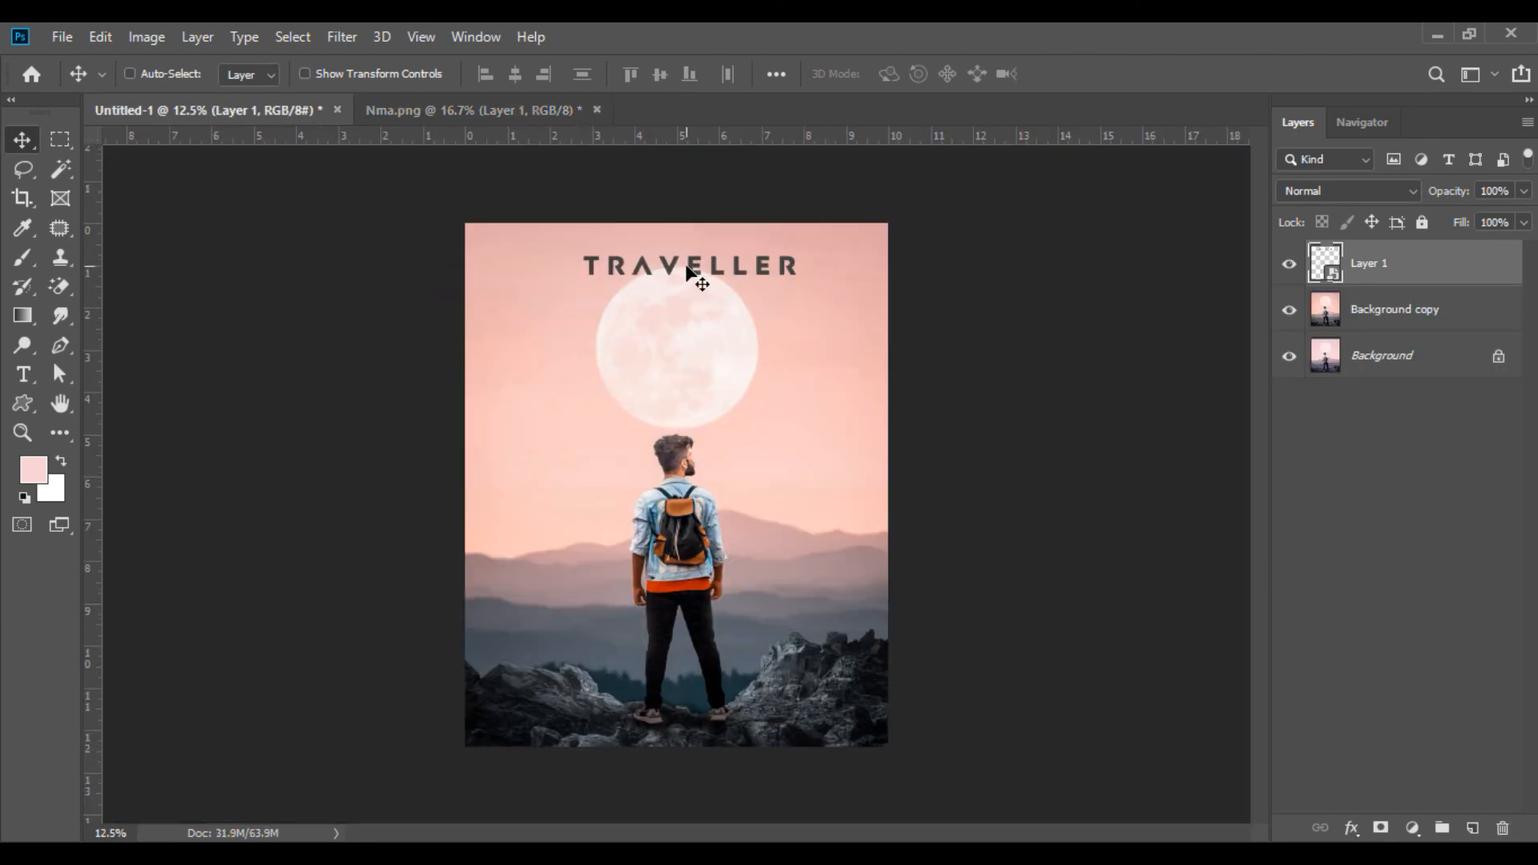
Scale the TRAVELLER title to 38% with Free Transform and nudge it into place above the moon
{"action": "left_click", "coordinate": [101, 37]}
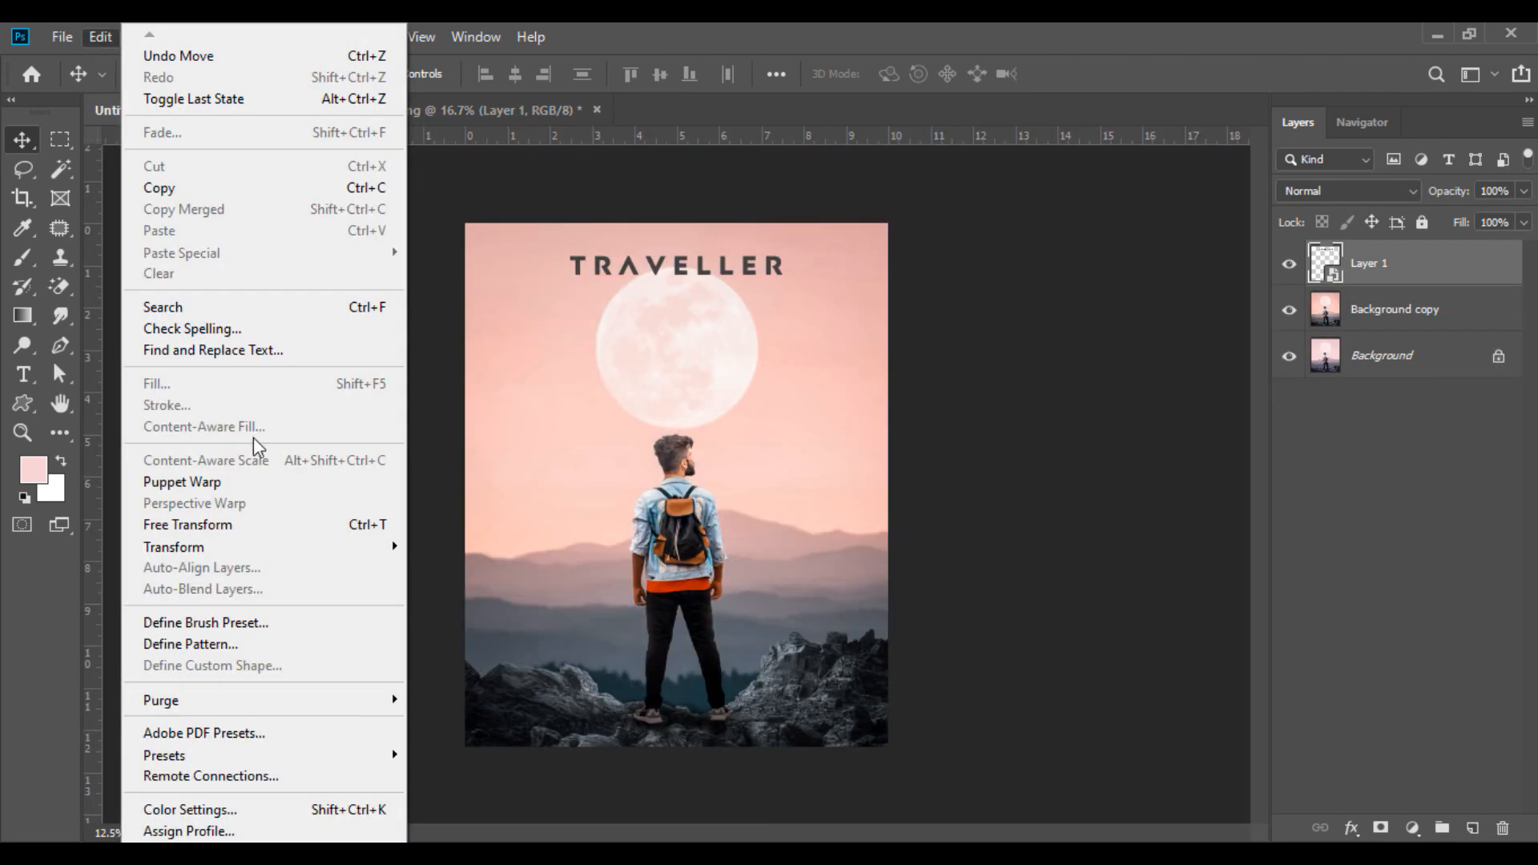
{"action": "left_click", "coordinate": [249, 531]}
{"action": "left_click_drag", "start_coordinate": [503, 77], "coordinate": [521, 75]}
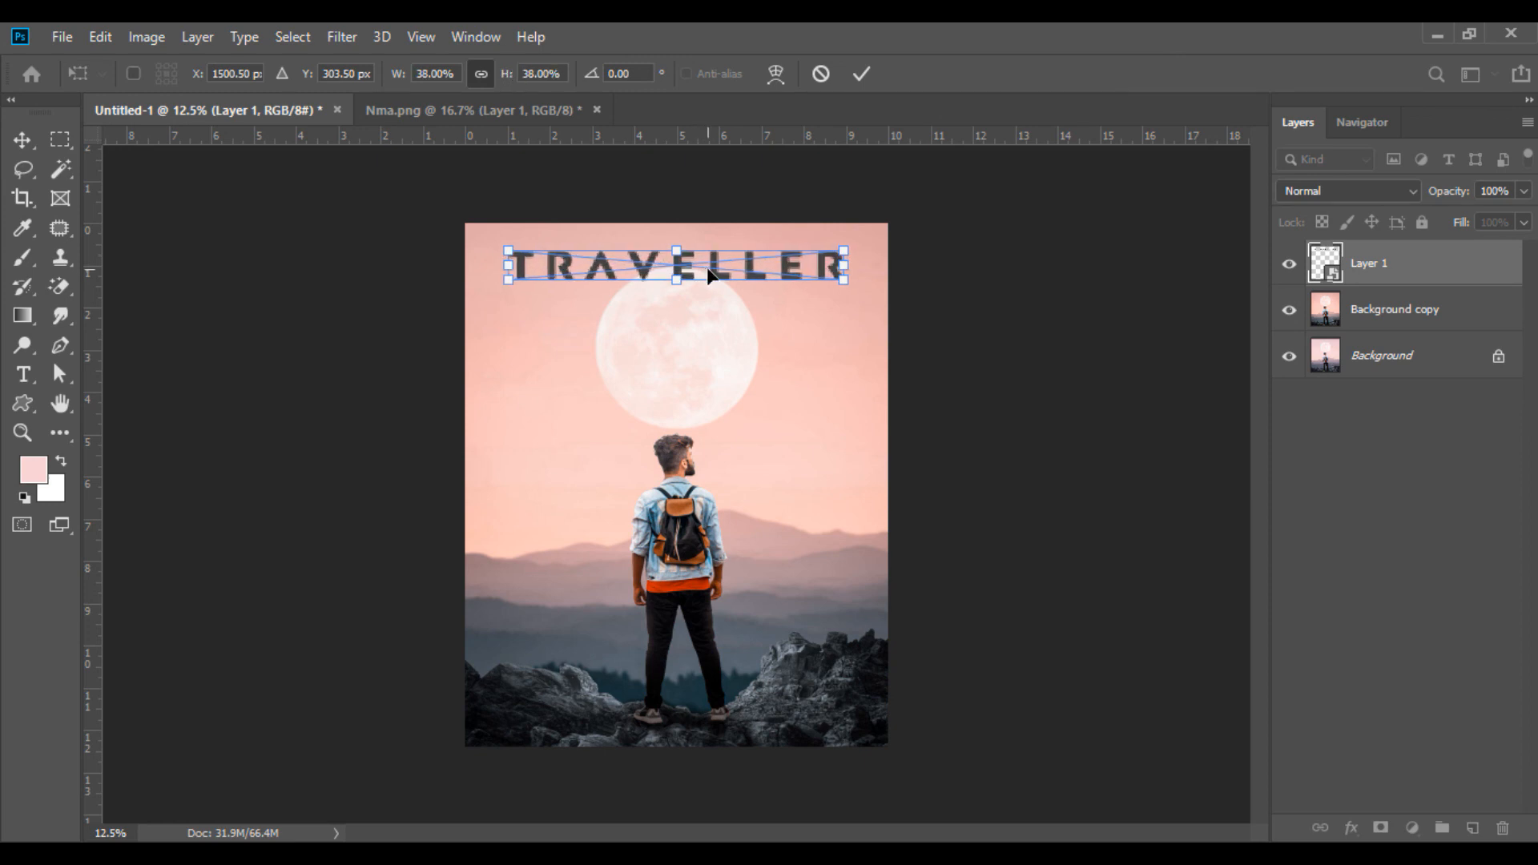
{"action": "left_click", "coordinate": [22, 141]}
{"action": "left_click_drag", "start_coordinate": [659, 266], "coordinate": [662, 263]}
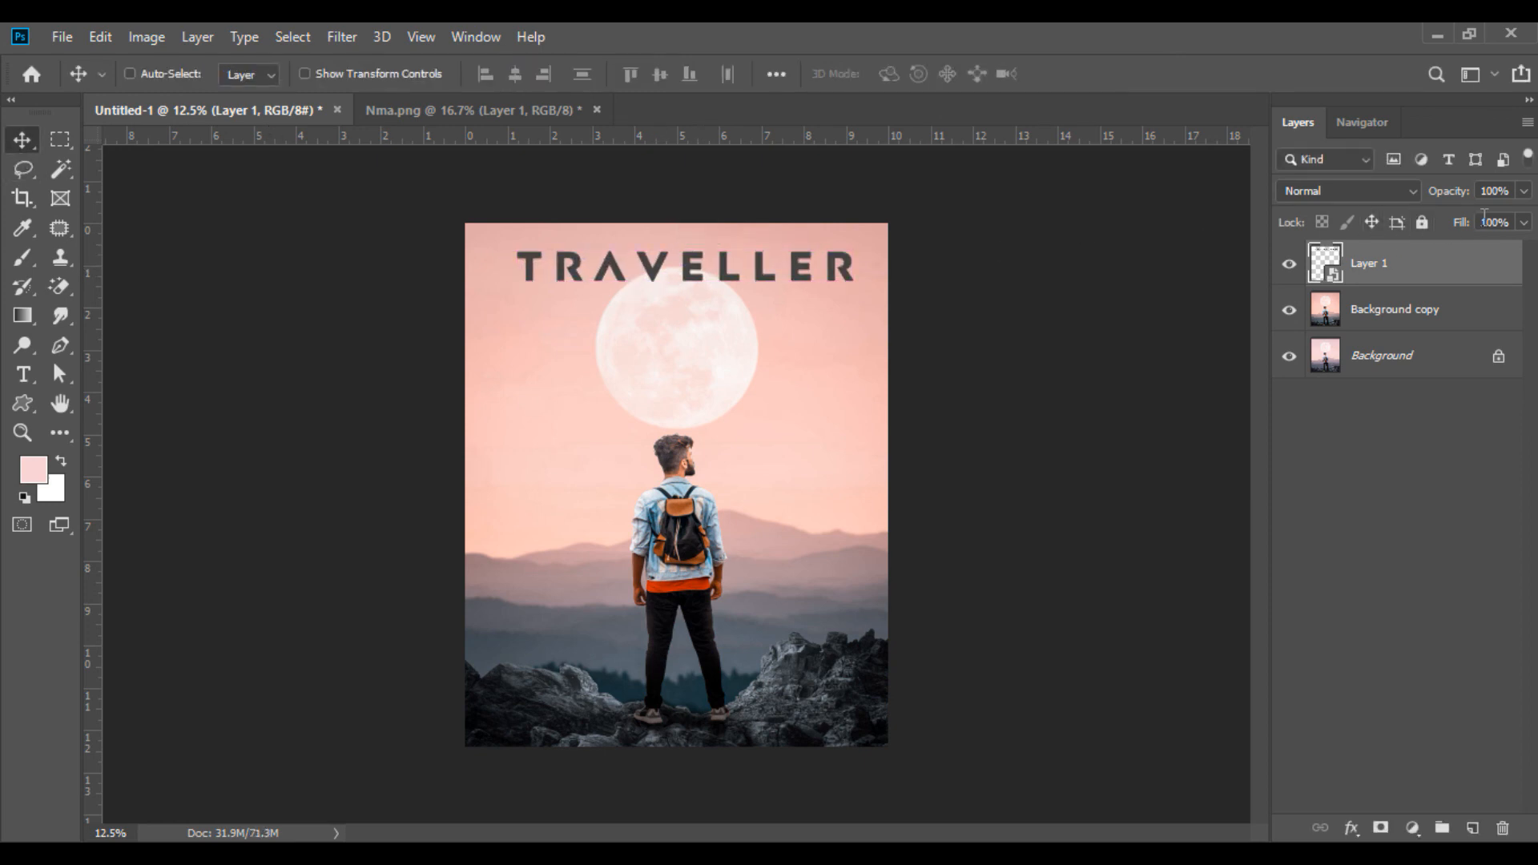
Set the title layer's fill to 50% and close Nma.png without saving
{"action": "type", "text": "50"}
{"action": "key", "text": "Return"}
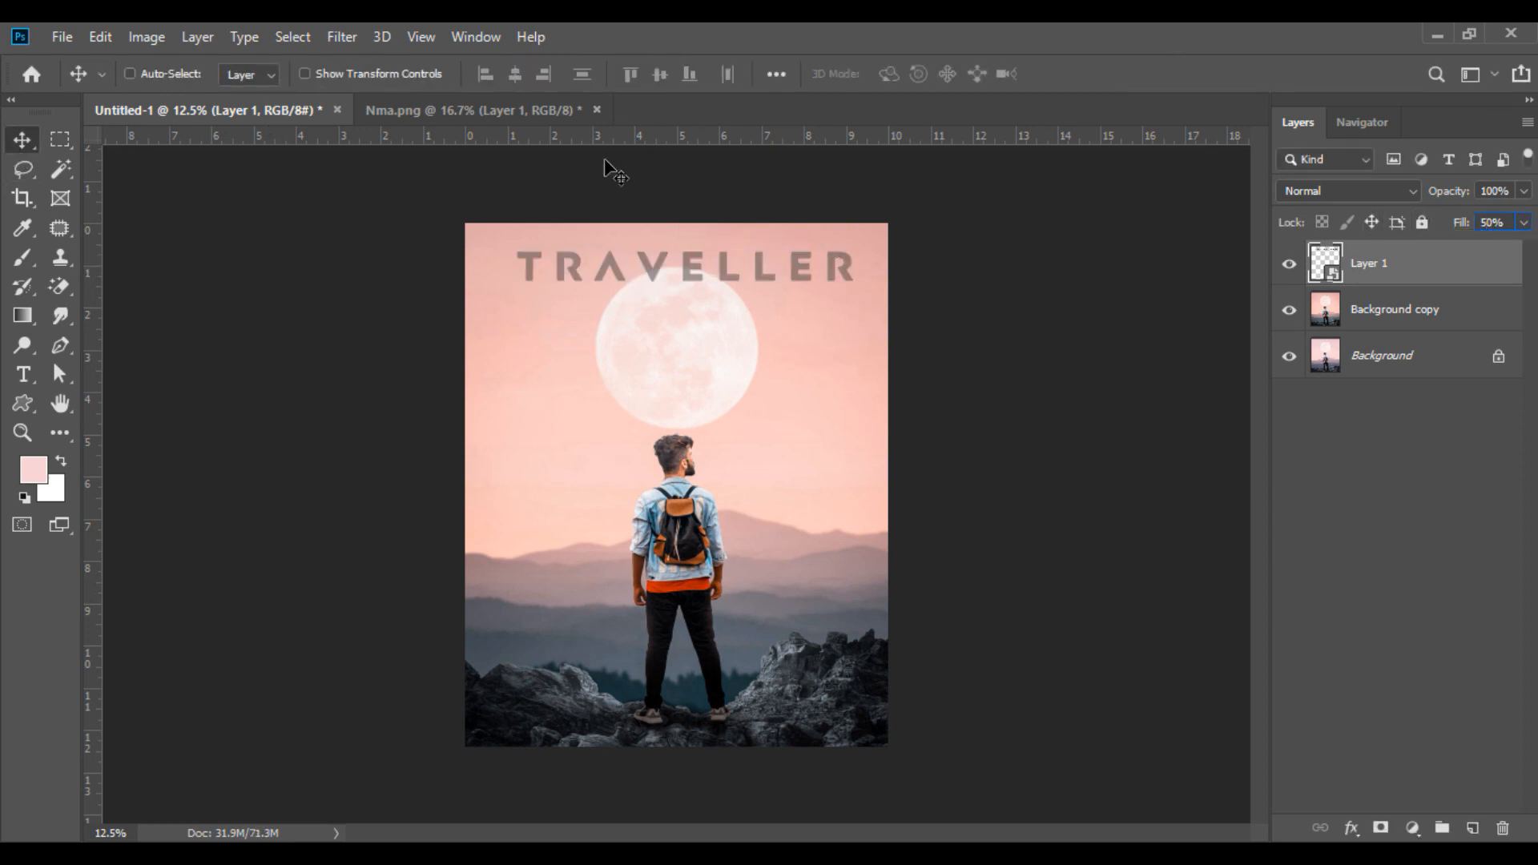
{"action": "left_click", "coordinate": [597, 109]}
{"action": "left_click", "coordinate": [764, 349]}
Move the TRAVELLER title down across the middle of the moon and set its fill to 70%
{"action": "left_click_drag", "start_coordinate": [707, 273], "coordinate": [707, 352]}
{"action": "type", "text": "70"}
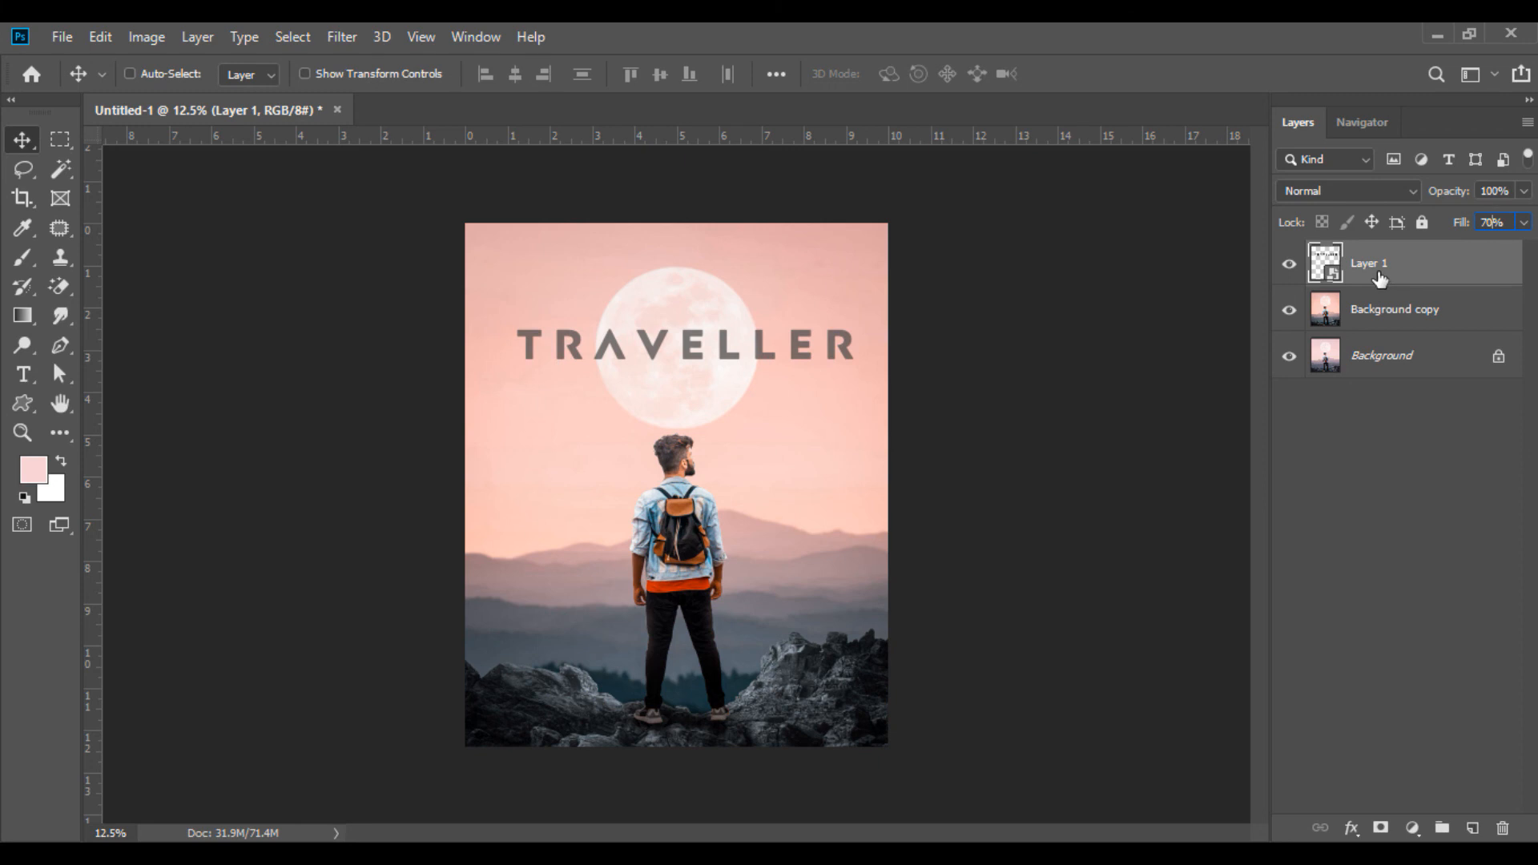
Merge all visible layers and view the finished poster full screen, fitted to the display
{"action": "right_click", "coordinate": [1379, 278]}
{"action": "left_click", "coordinate": [1130, 714]}
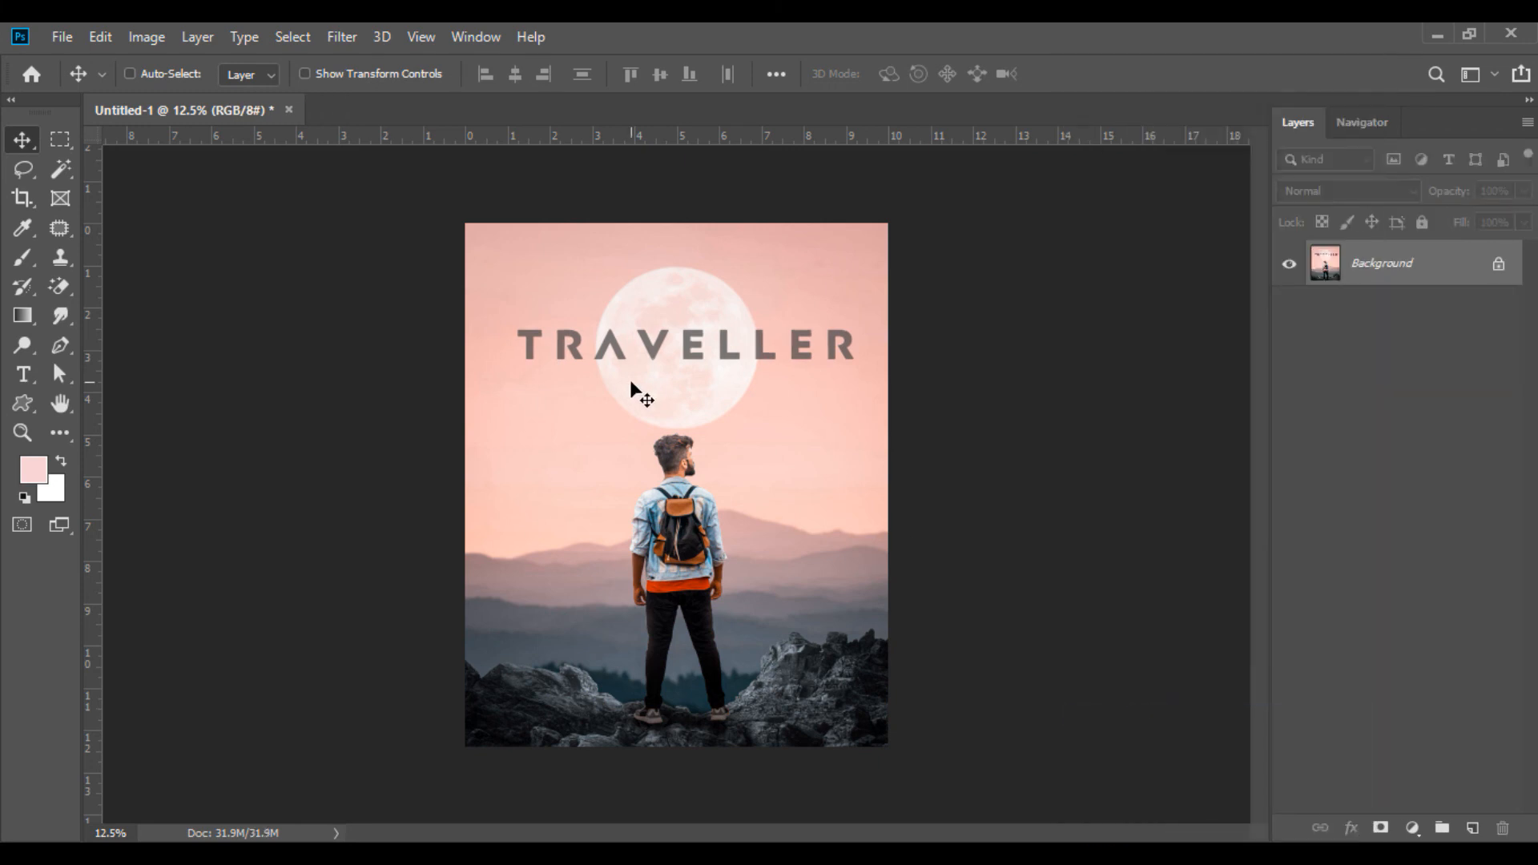
{"action": "key", "text": "f"}
{"action": "key", "text": "f"}
{"action": "key", "text": "ctrl+0"}
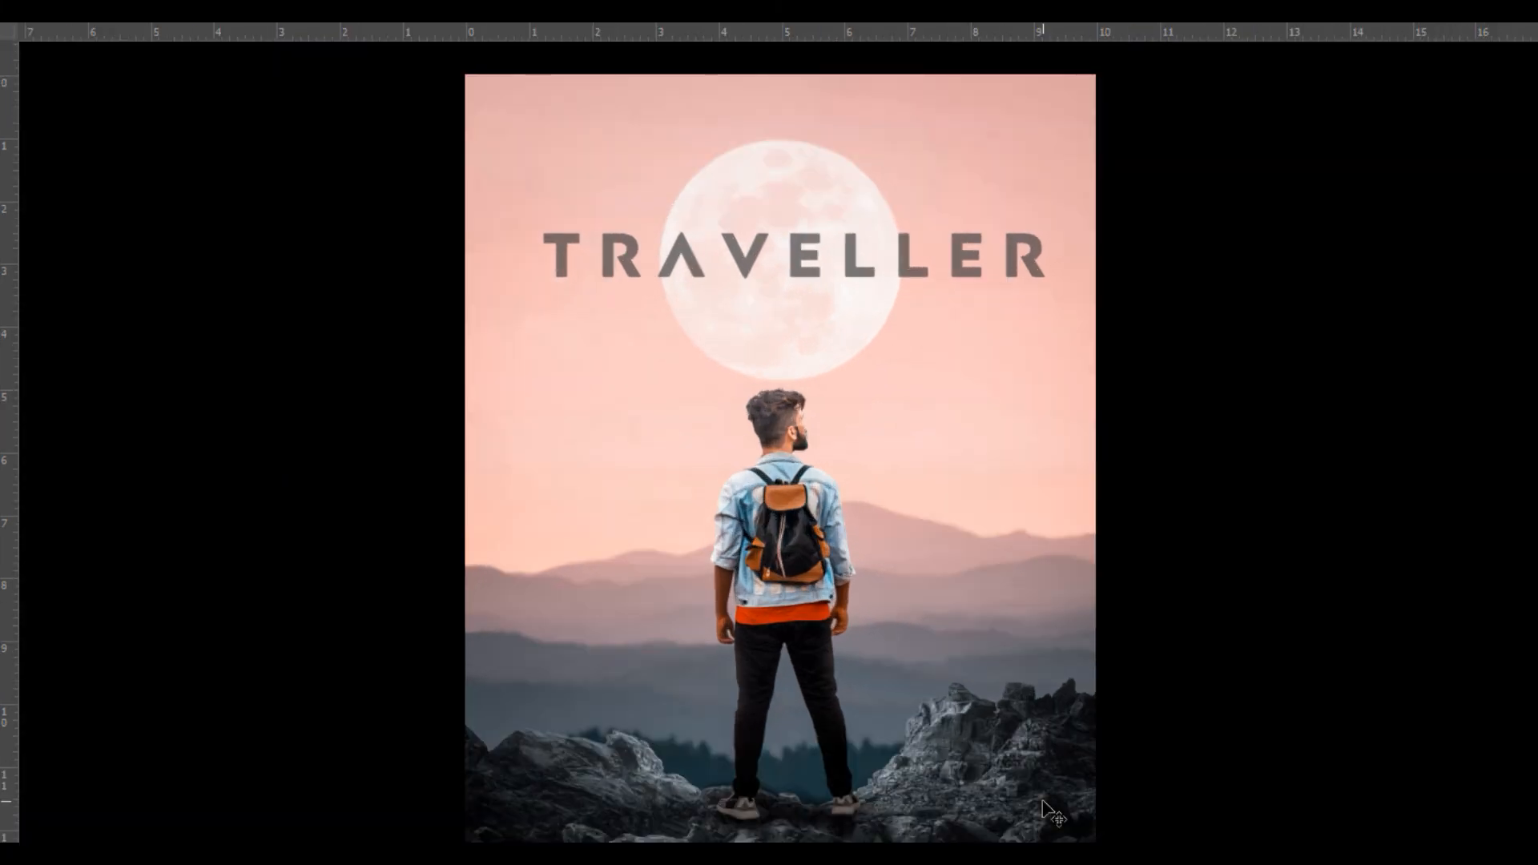